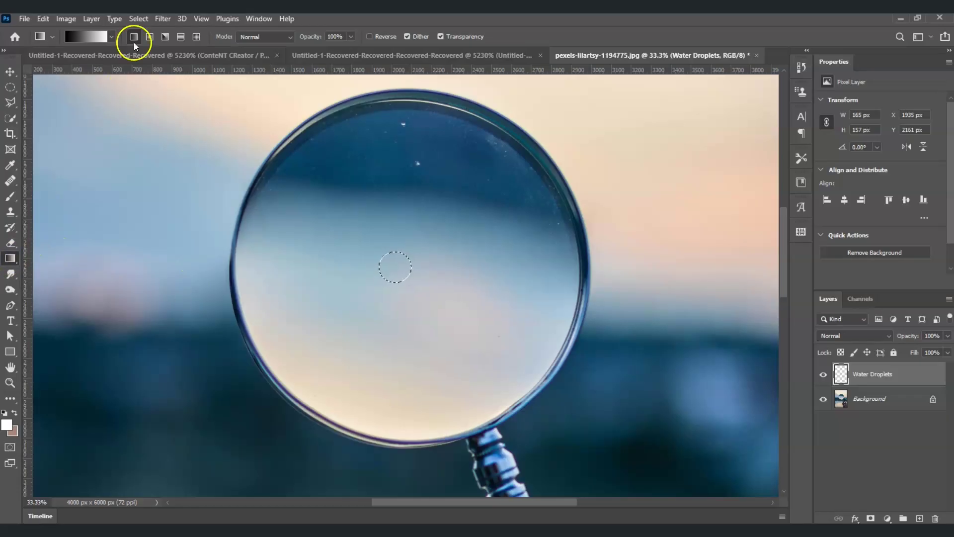
# Fill the small circular selection inside the lens with a black-to-white gradient and set its layer's blend mode to Overlay.
pyautogui.click(86, 36)
pyautogui.press('Return')
pyautogui.moveTo(369, 242); pyautogui.dragTo(383, 273)
pyautogui.click(854, 336)
pyautogui.click(842, 375)
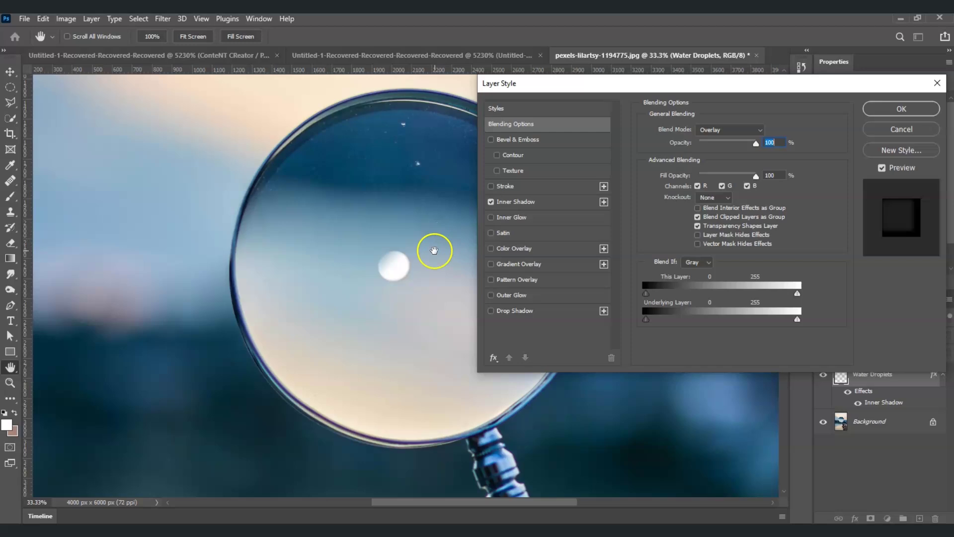
# Add a Linear Burn inner shadow and a drop shadow to the droplet layer, adjusting the drop shadow's angle and size.
pyautogui.click(517, 202)
pyautogui.click(721, 131)
pyautogui.click(727, 195)
pyautogui.click(530, 313)
pyautogui.moveTo(688, 163); pyautogui.dragTo(687, 158)
pyautogui.click(696, 212)
pyautogui.press('Return')
# Paint a white highlight on the droplet's upper-left area on a new layer with a soft 35 px brush.
pyautogui.click(922, 519)
pyautogui.click(10, 196)
pyautogui.click(79, 37)
pyautogui.click(100, 37)
pyautogui.click(101, 37)
pyautogui.click(386, 260)
# Change the blend mode of the Water Droplets layer to make the droplet more translucent.
pyautogui.click(890, 399)
pyautogui.click(882, 336)
pyautogui.click(887, 382)
# Group Layer 1 with the Water Droplets layer, duplicate the group and rename the copy Group2.
pyautogui.click(890, 377)
pyautogui.keyDown('shift'); pyautogui.click(895, 398); pyautogui.keyUp('shift')
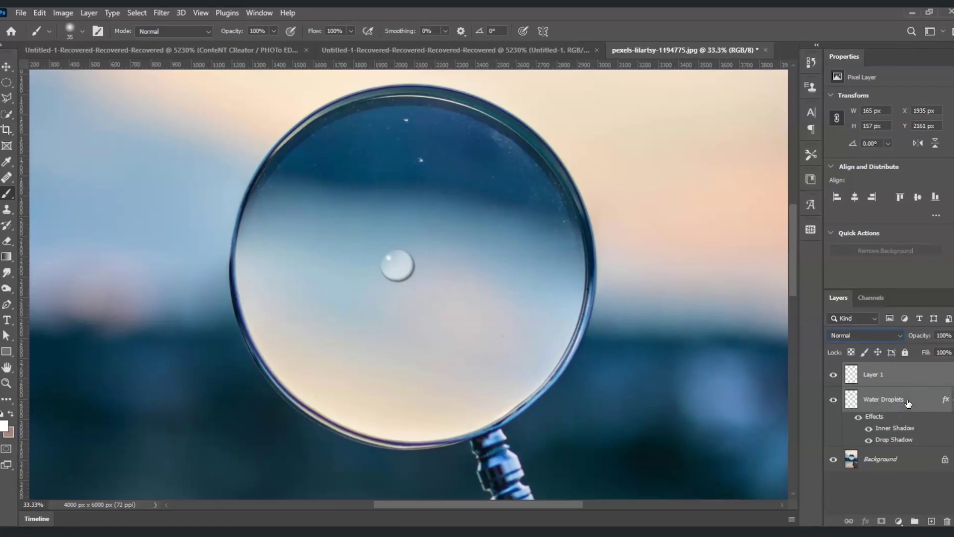
pyautogui.hotkey('ctrl', 'g')
pyautogui.hotkey('ctrl', 'j')
pyautogui.doubleClick(872, 372)
pyautogui.write('Group2')
pyautogui.press('Return')
# Shrink the duplicated droplet, move it up and to the right of the original, and duplicate it again for transforming.
pyautogui.hotkey('ctrl', 't')
pyautogui.moveTo(428, 274); pyautogui.dragTo(405, 252)
pyautogui.moveTo(398, 246); pyautogui.dragTo(462, 209)
pyautogui.press('Return')
pyautogui.hotkey('ctrl', 'j')
pyautogui.hotkey('ctrl', 't')
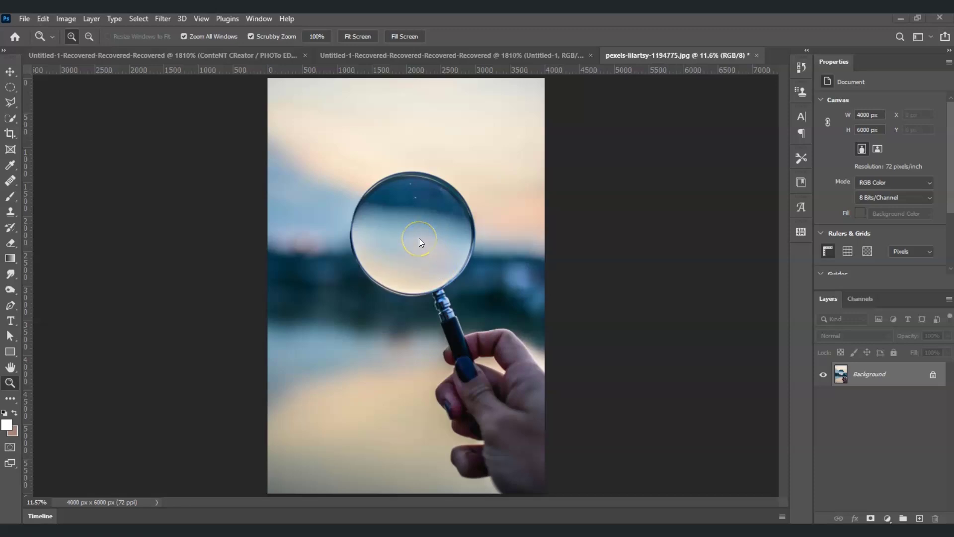
# Create a new layer above the Background and name it Water Droplets.
pyautogui.click(920, 519)
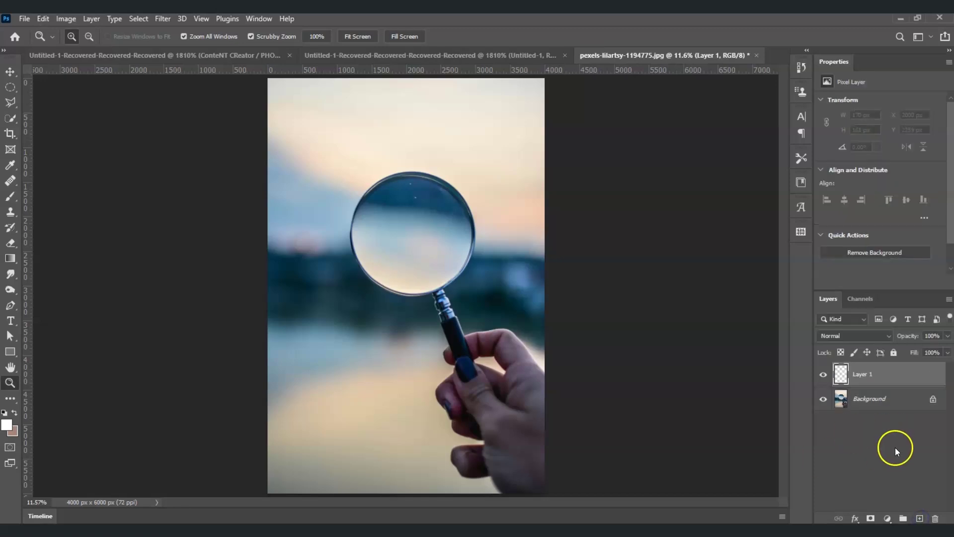
pyautogui.doubleClick(862, 376)
pyautogui.write('Wate')
pyautogui.click(881, 426)
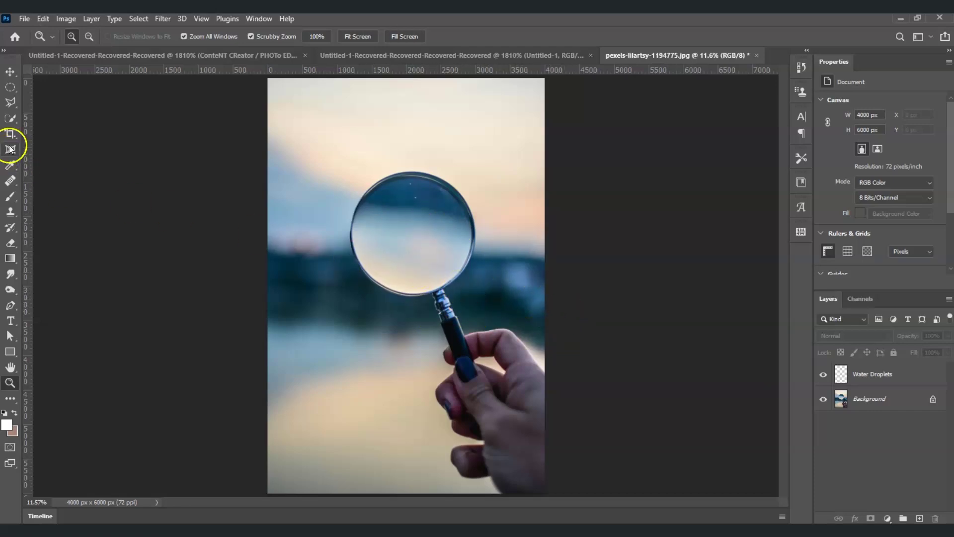
# Make a small elliptical selection of about 165 by 157 px in the middle of the lens on the Water Droplets layer.
pyautogui.click(9, 89)
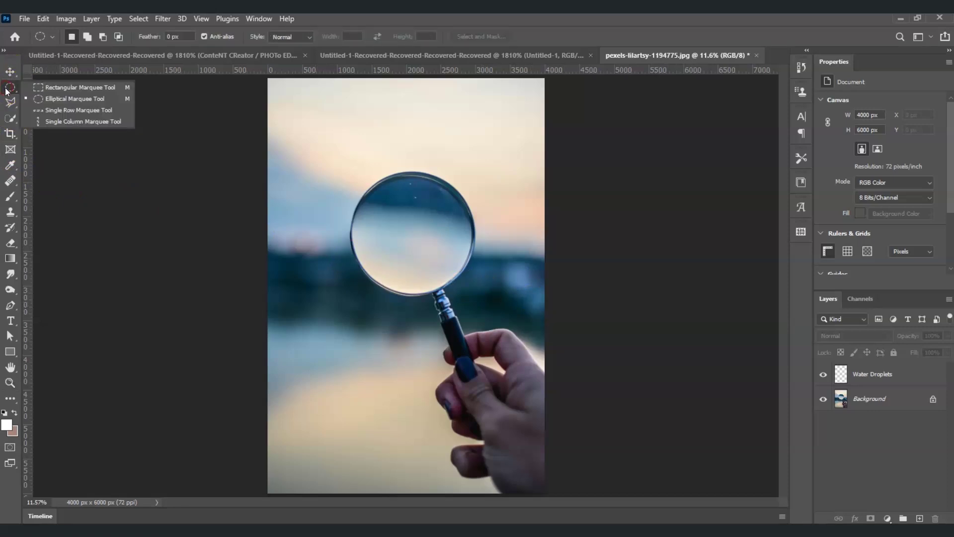
pyautogui.click(50, 101)
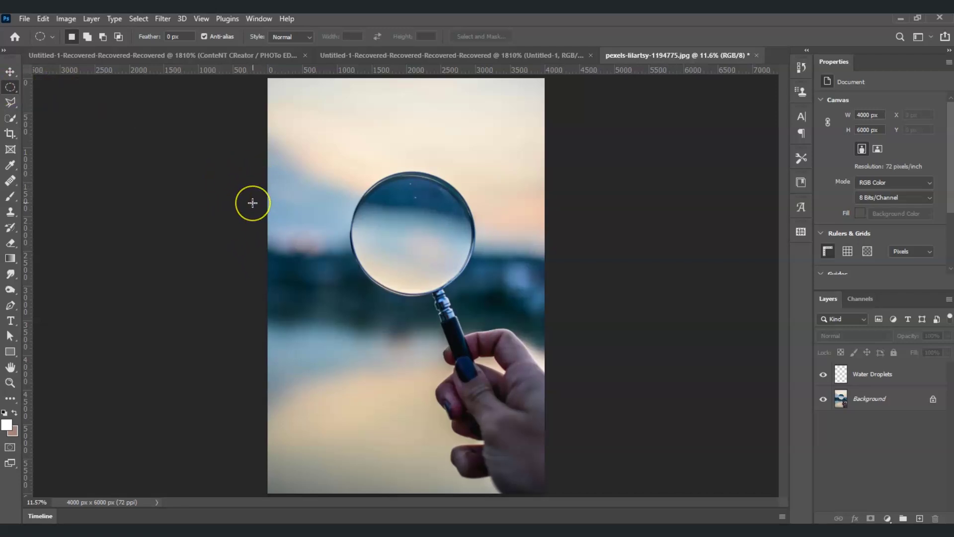
pyautogui.click(872, 381)
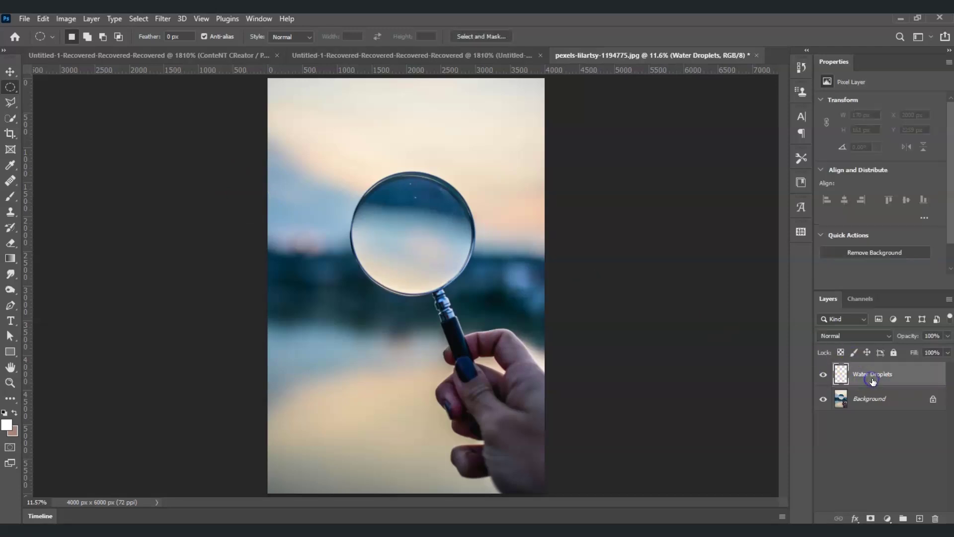
pyautogui.moveTo(402, 229); pyautogui.dragTo(409, 237)
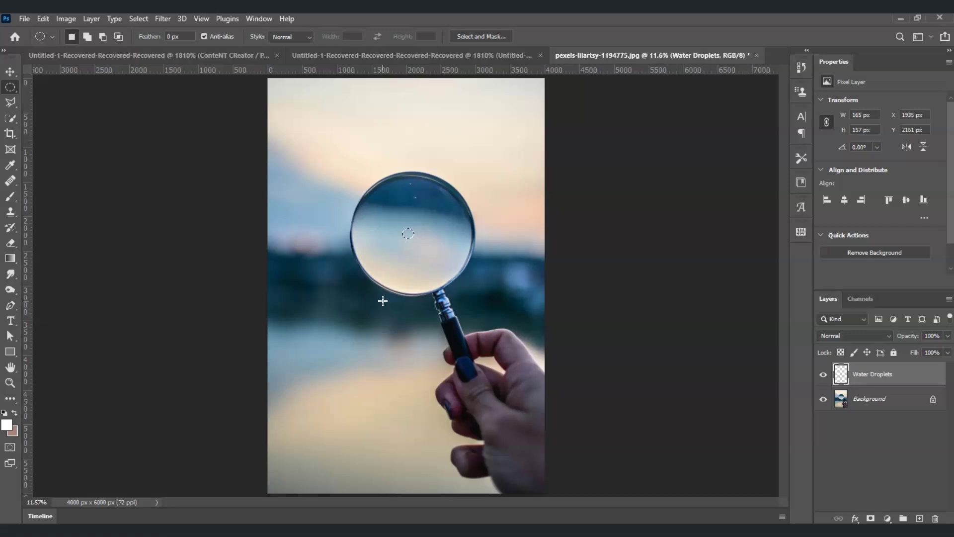
# Set up the Gradient tool with the Black, White preset from the Basics group.
pyautogui.click(10, 383)
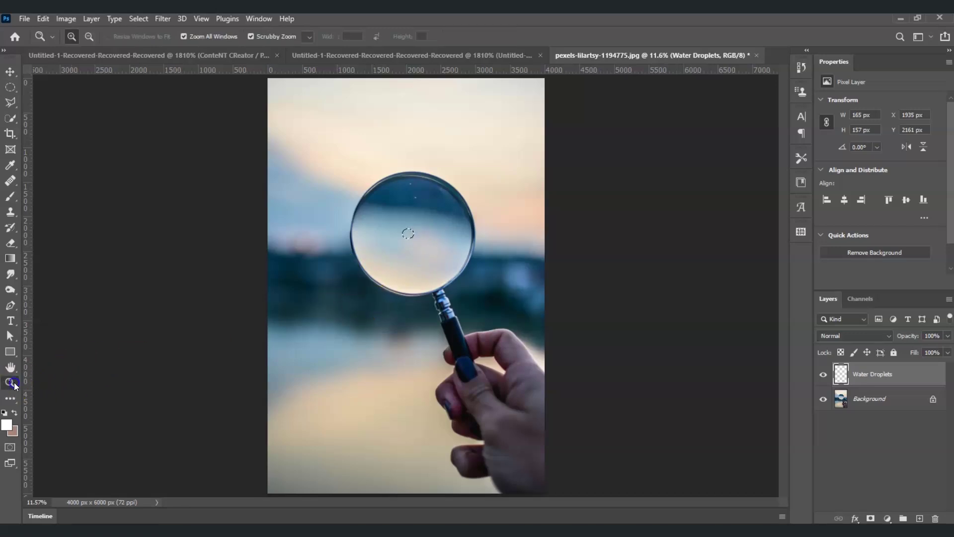
pyautogui.moveTo(383, 292); pyautogui.dragTo(413, 247)
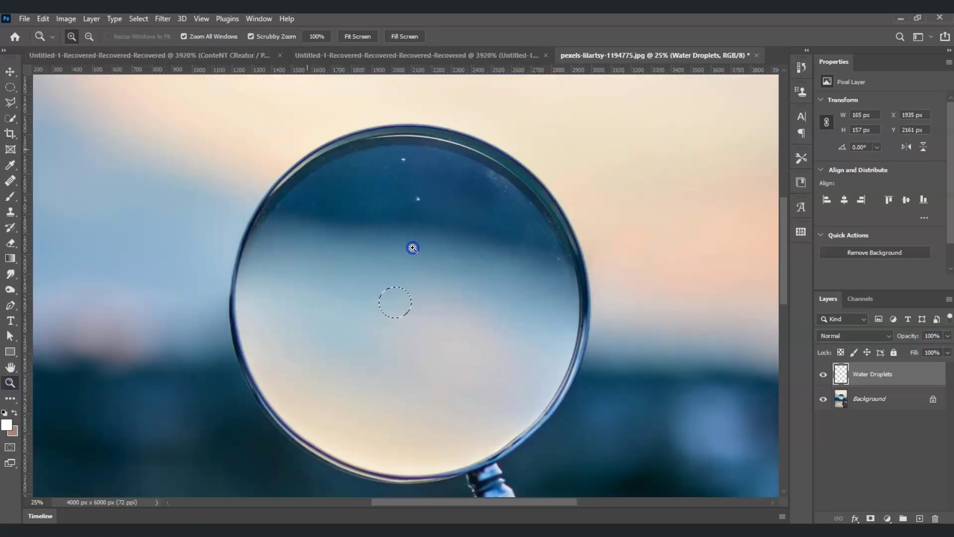
pyautogui.moveTo(783, 263); pyautogui.dragTo(783, 271)
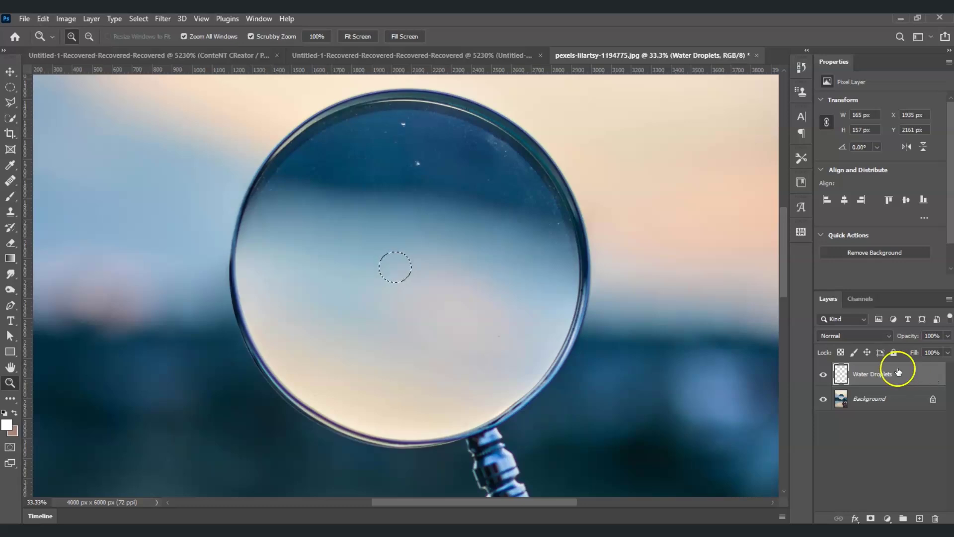
pyautogui.click(9, 260)
pyautogui.click(9, 260)
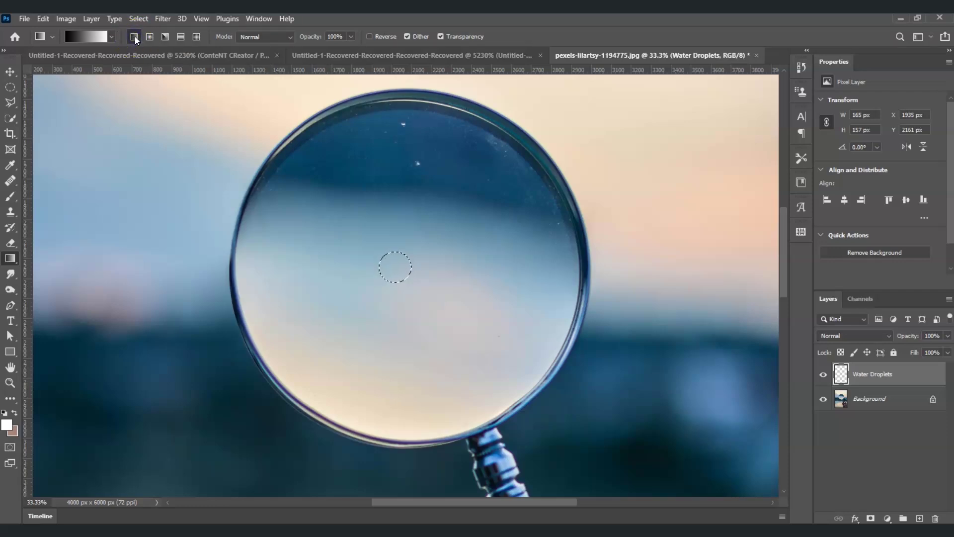
pyautogui.click(104, 37)
pyautogui.moveTo(694, 53)
pyautogui.mouseDown()
pyautogui.moveTo(651, 64)
pyautogui.moveTo(683, 59)
pyautogui.mouseUp()
pyautogui.click(604, 95)
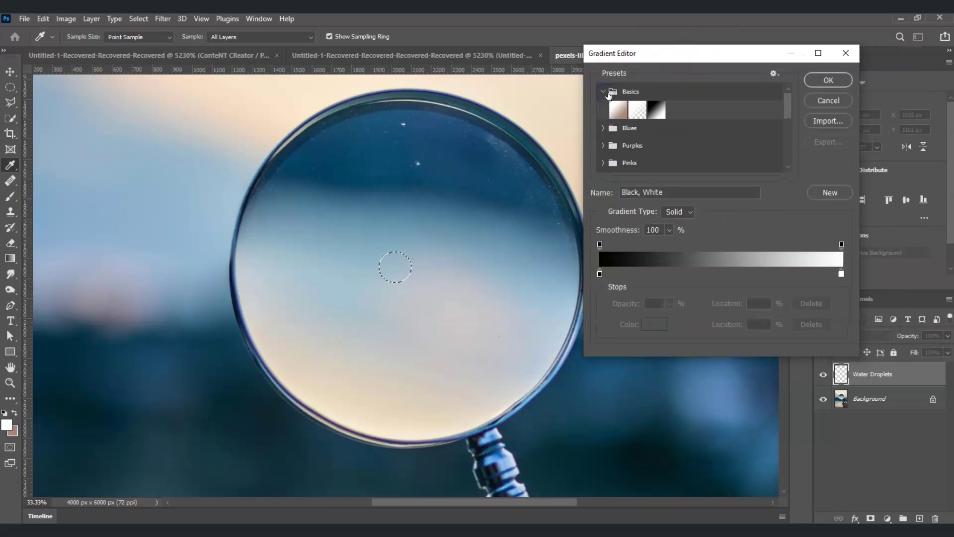
pyautogui.click(654, 112)
pyautogui.click(828, 81)
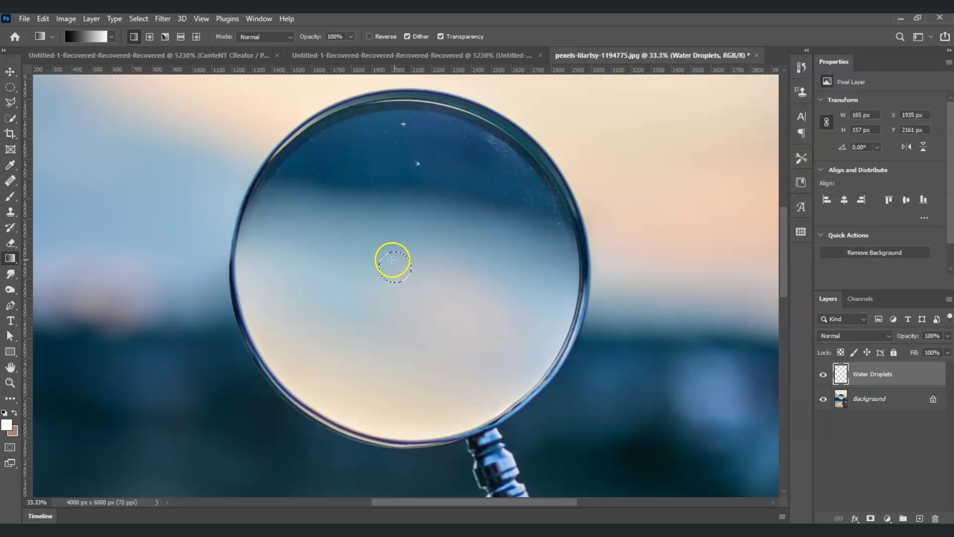
# Fill the circular selection with the gradient, darker at its upper left and white at its lower right, and deselect it.
pyautogui.moveTo(368, 246); pyautogui.dragTo(378, 253)
pyautogui.hotkey('ctrl', 'z')
pyautogui.moveTo(370, 242); pyautogui.dragTo(383, 251)
pyautogui.hotkey('ctrl', 'd')
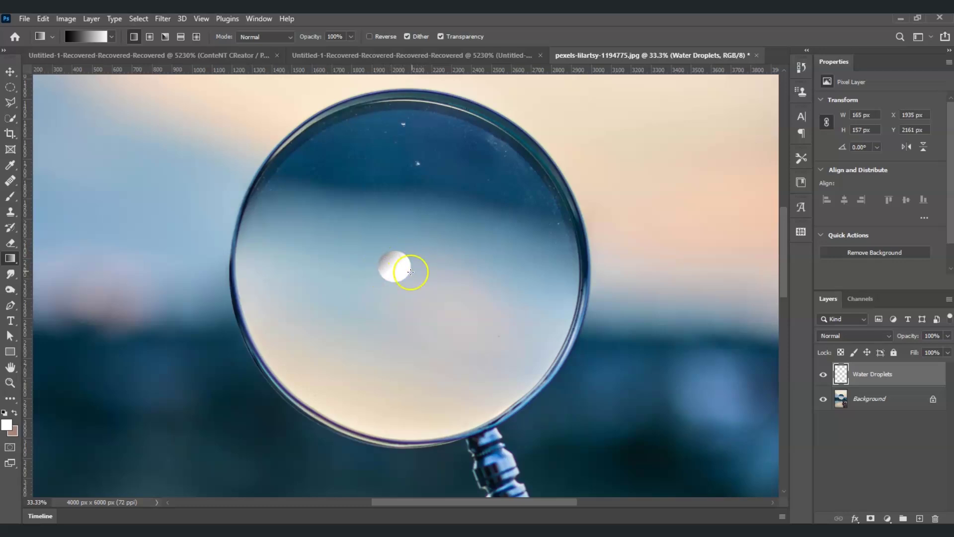
# Set the Water Droplets layer's blend mode to Overlay.
pyautogui.click(890, 380)
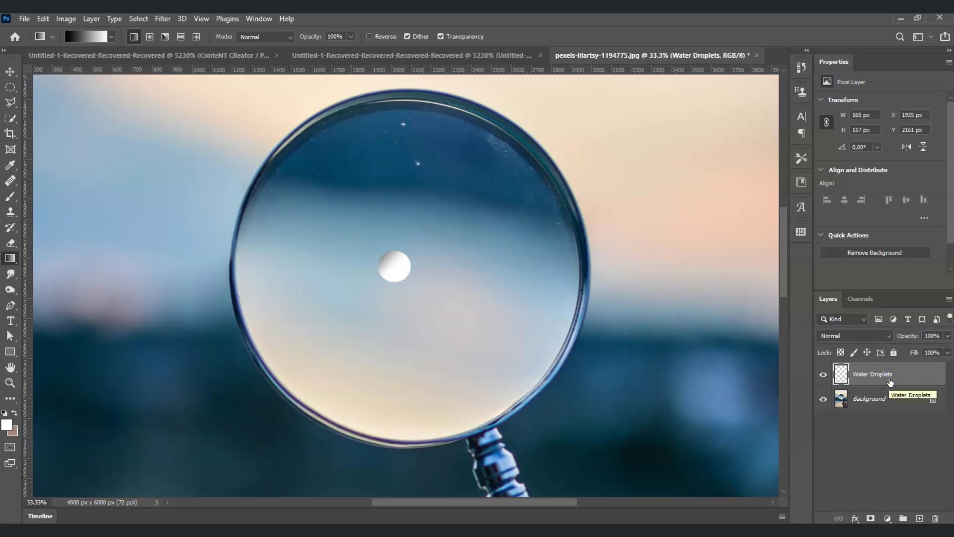
pyautogui.click(888, 338)
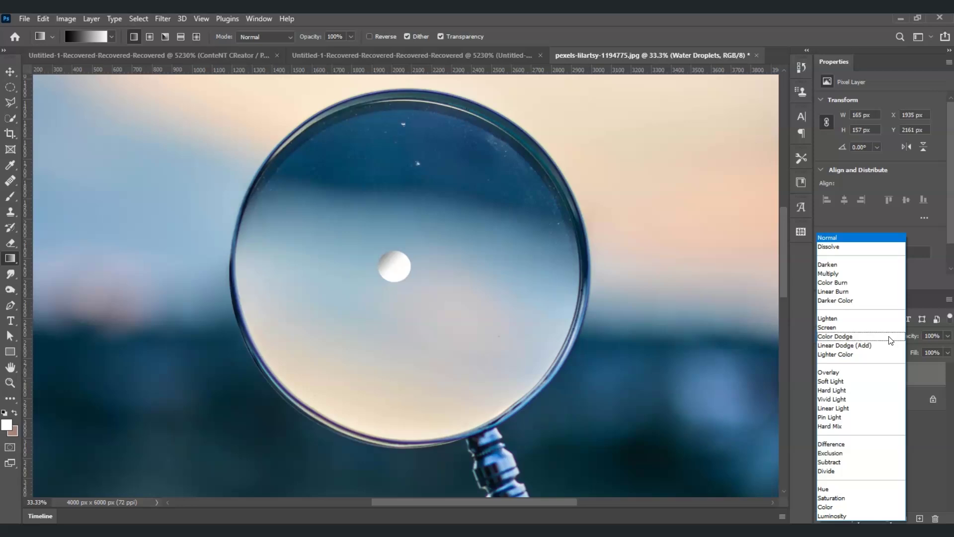
pyautogui.click(864, 375)
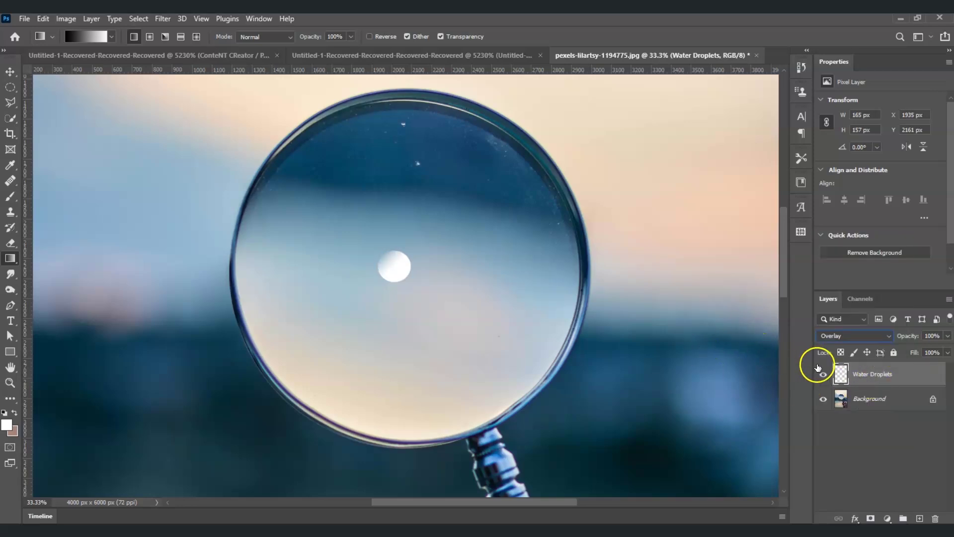
# Add an Inner Shadow effect with the Linear Burn blend mode to the Water Droplets layer.
pyautogui.rightClick(864, 376)
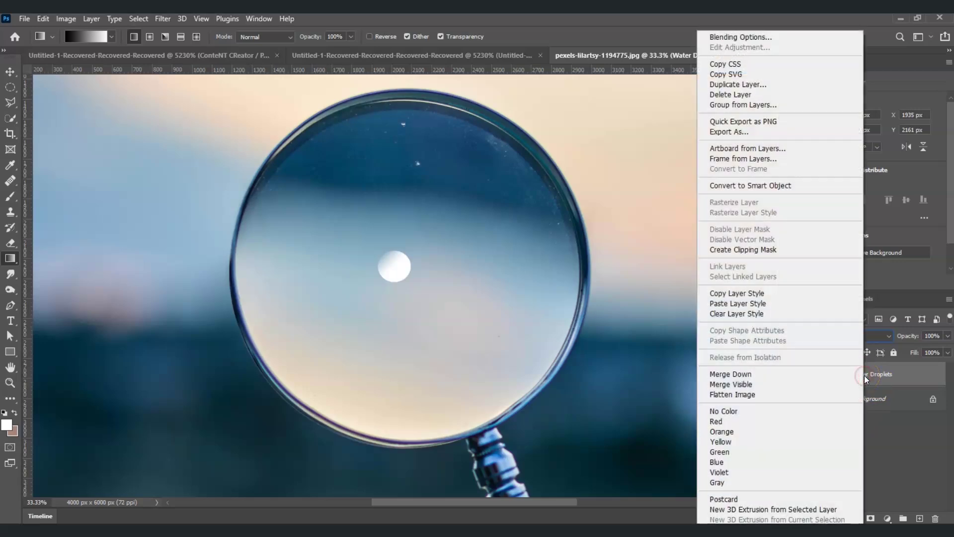
pyautogui.click(764, 38)
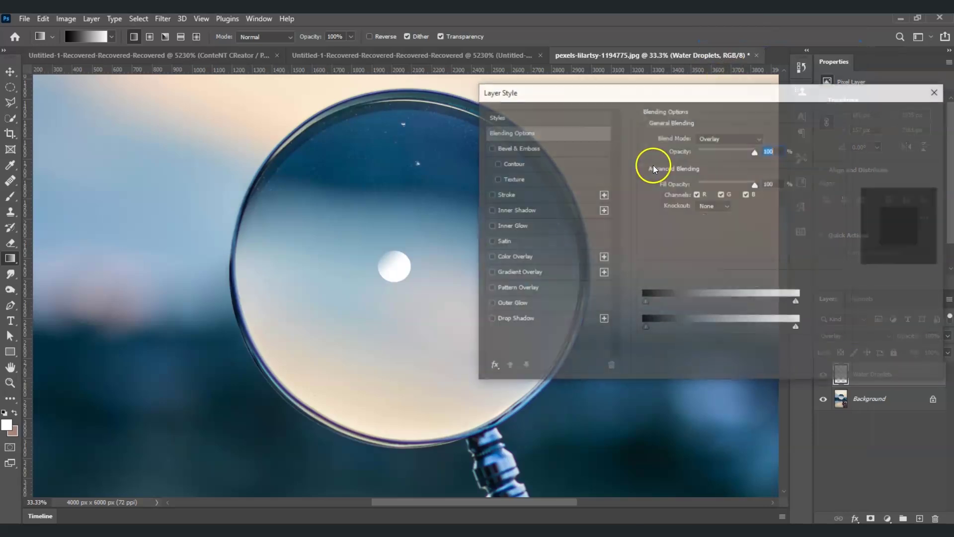
pyautogui.moveTo(670, 93); pyautogui.dragTo(671, 85)
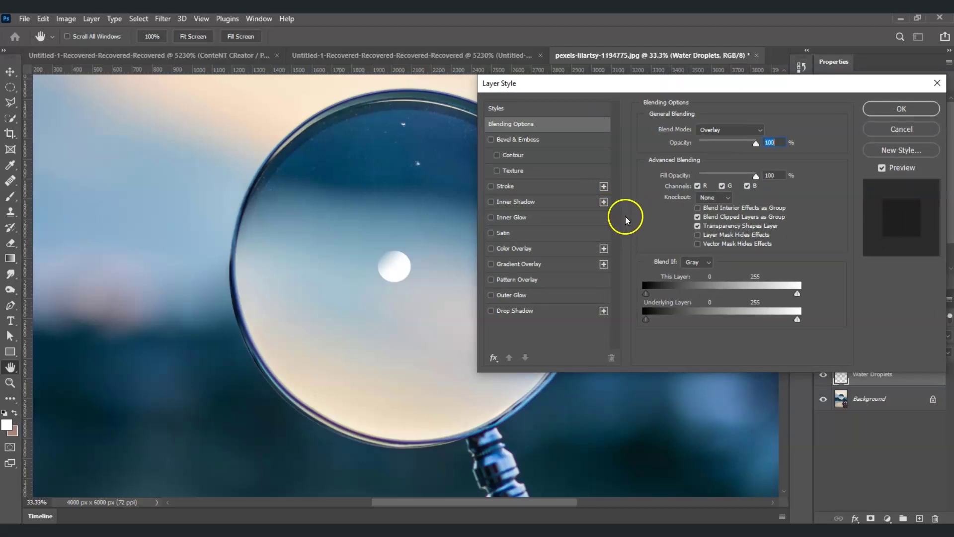
pyautogui.click(491, 203)
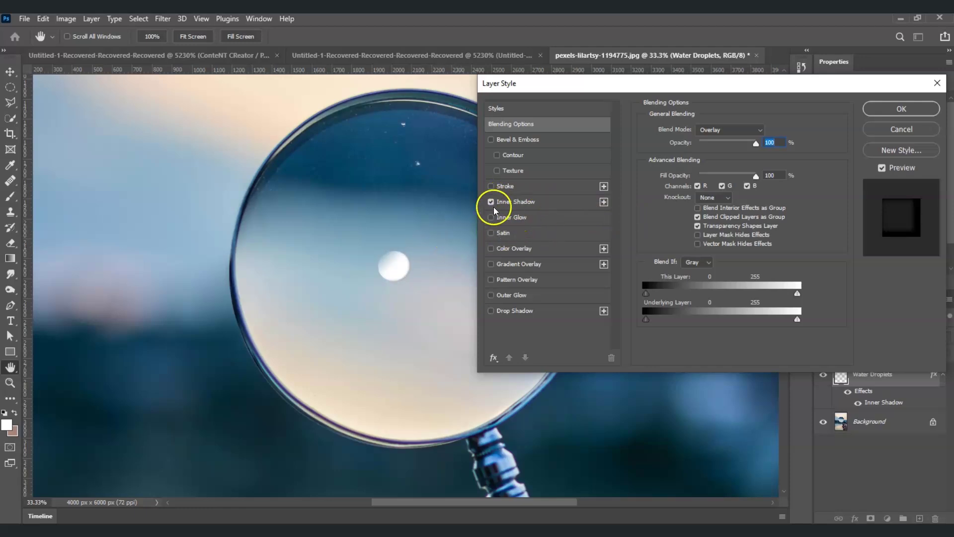
pyautogui.click(536, 201)
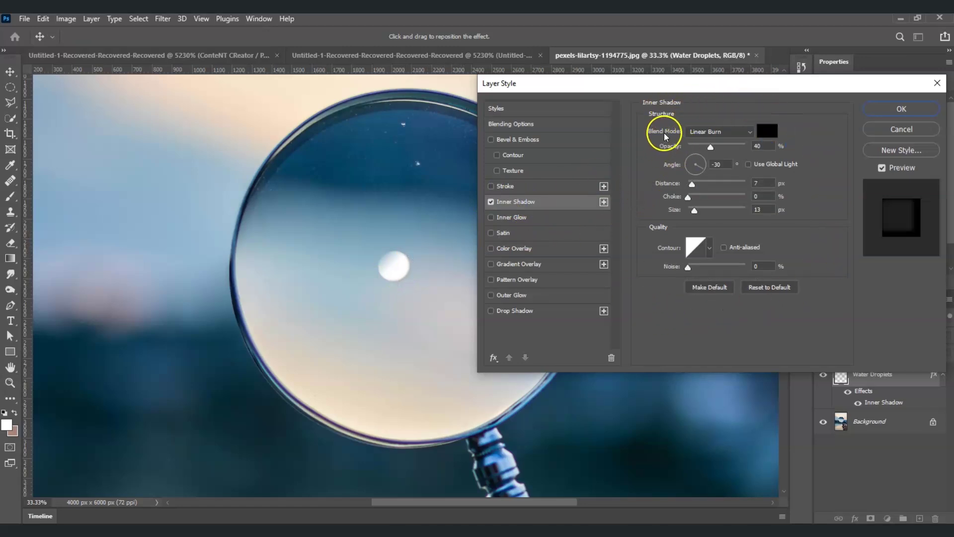
pyautogui.click(741, 132)
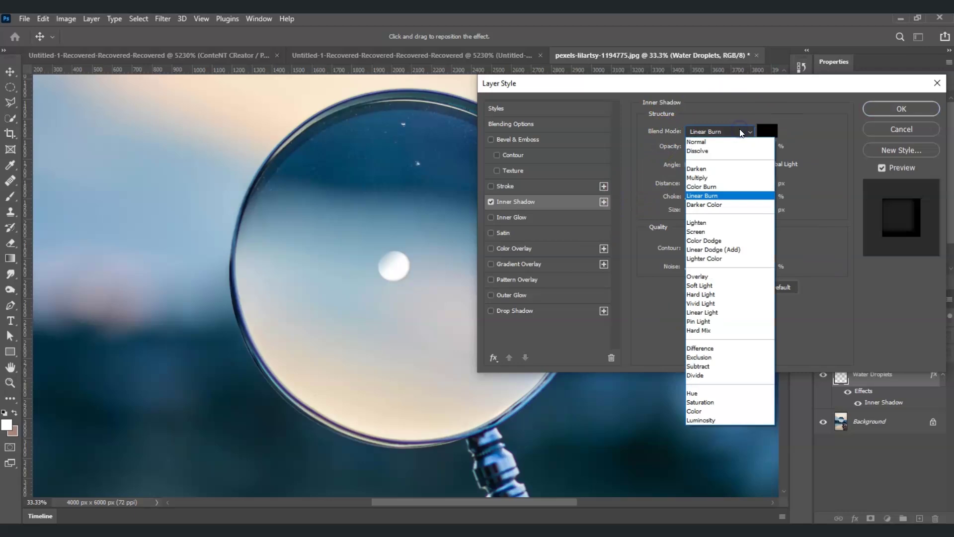
pyautogui.click(728, 196)
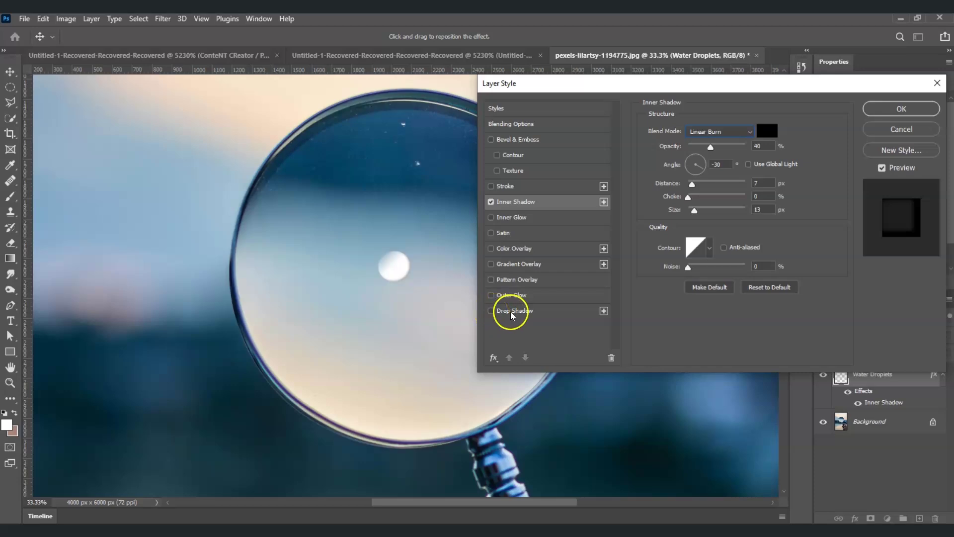
# Add a Drop Shadow effect to the Water Droplets layer with the Linear Burn blend mode.
pyautogui.click(491, 312)
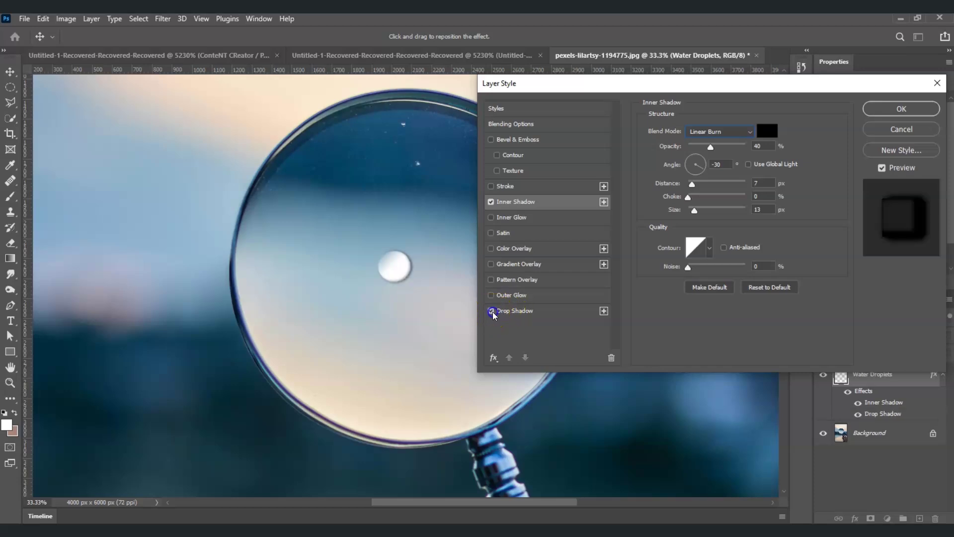
pyautogui.click(530, 313)
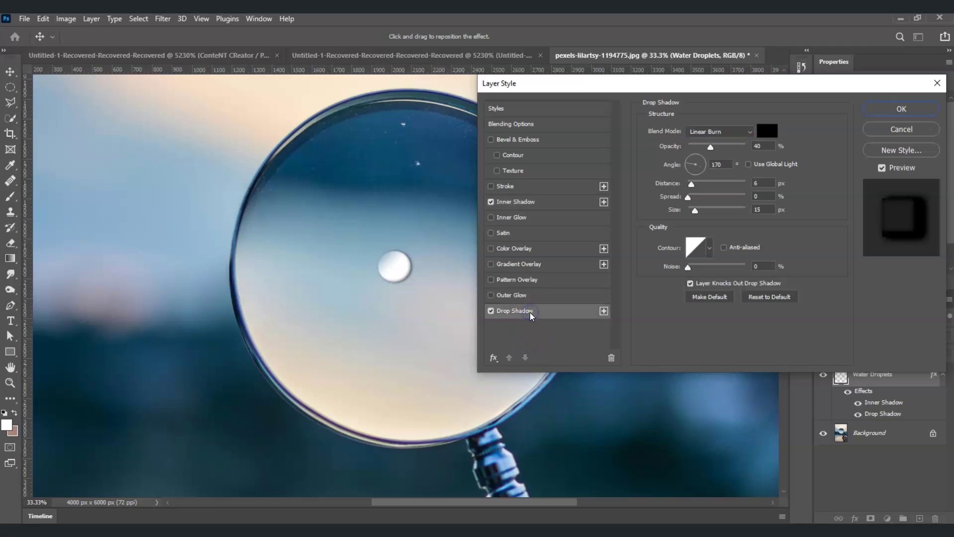
pyautogui.click(736, 135)
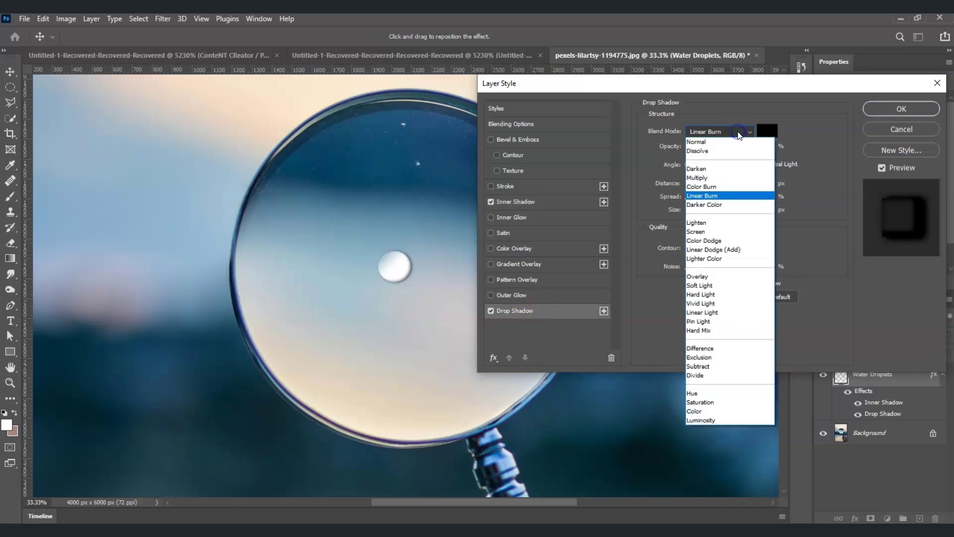
pyautogui.click(722, 197)
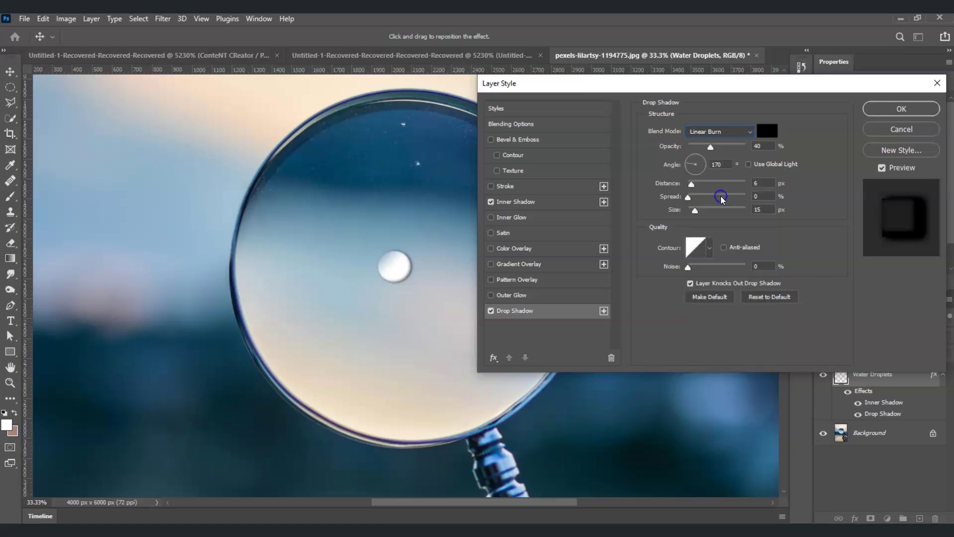
# Set the drop shadow's angle to 127° and its size to 10 px, and apply the layer style.
pyautogui.click(711, 150)
pyautogui.doubleClick(716, 164)
pyautogui.write('127')
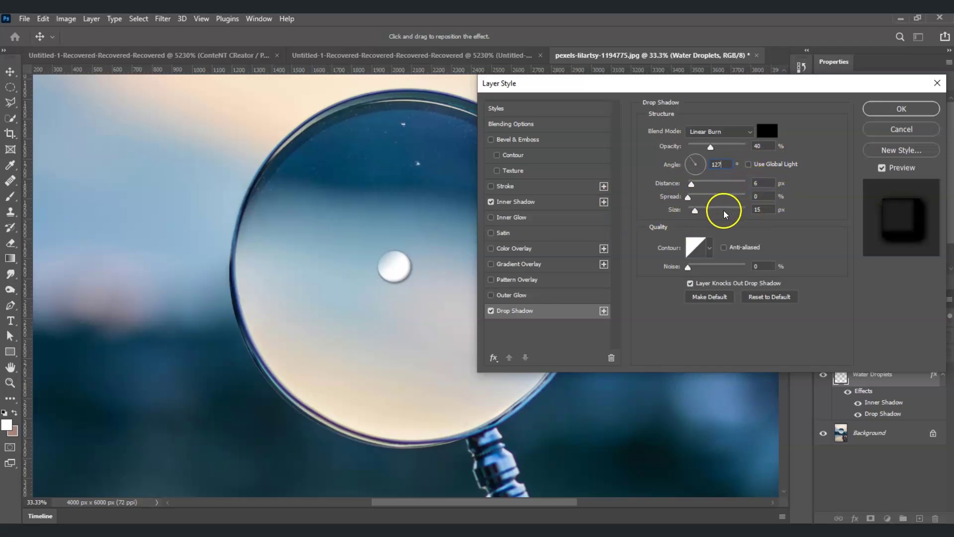
pyautogui.moveTo(695, 209); pyautogui.dragTo(701, 214)
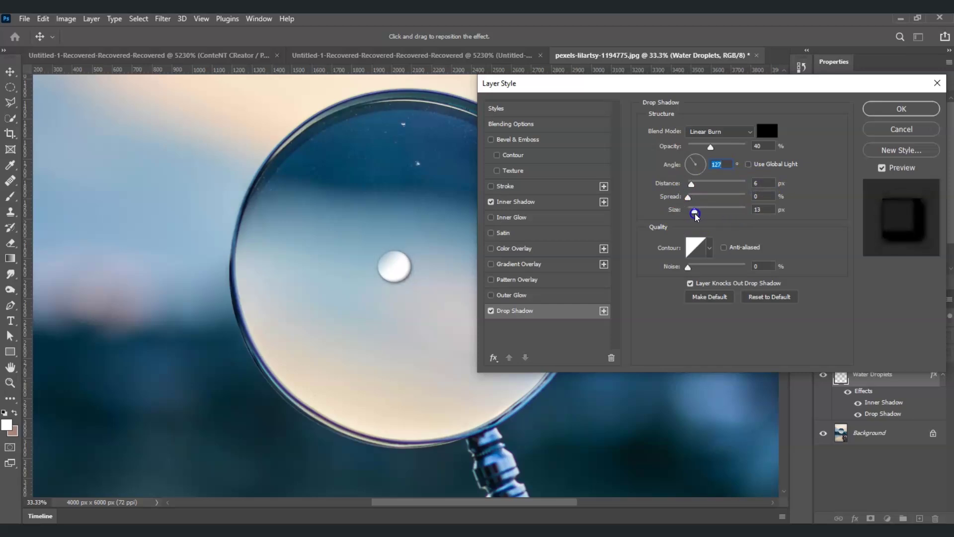
pyautogui.moveTo(696, 215); pyautogui.dragTo(694, 215)
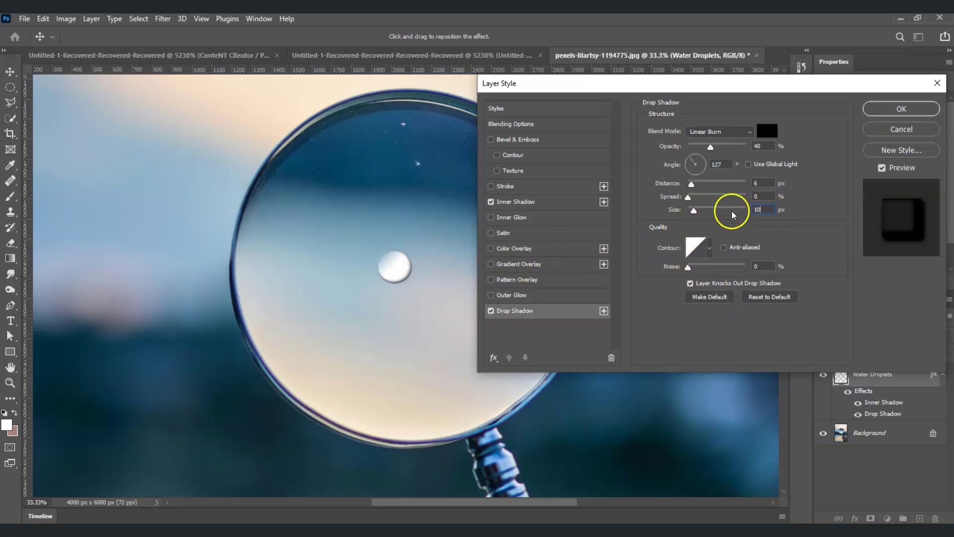
pyautogui.click(910, 108)
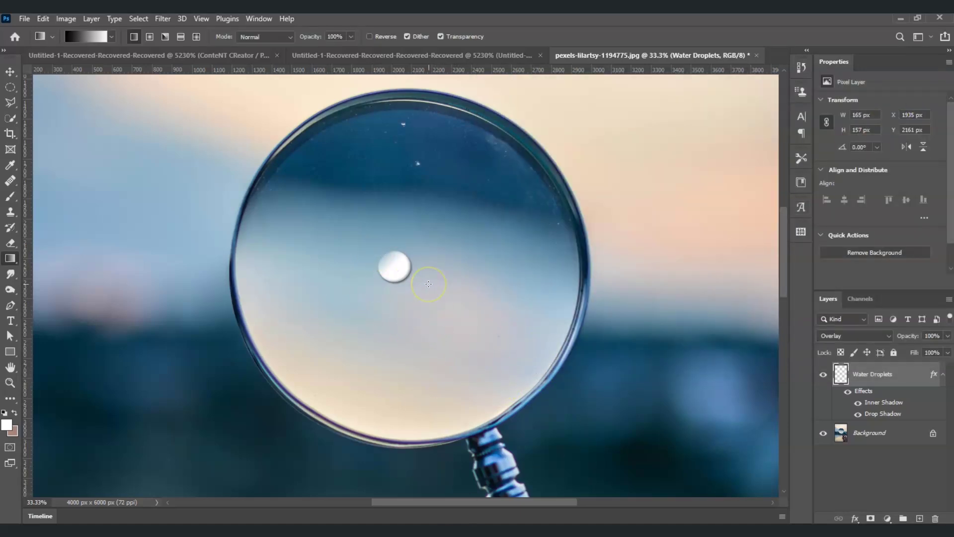
# On a new layer, paint a white highlight on the droplet's upper left with a 35 px soft round brush at 0% hardness.
pyautogui.click(920, 519)
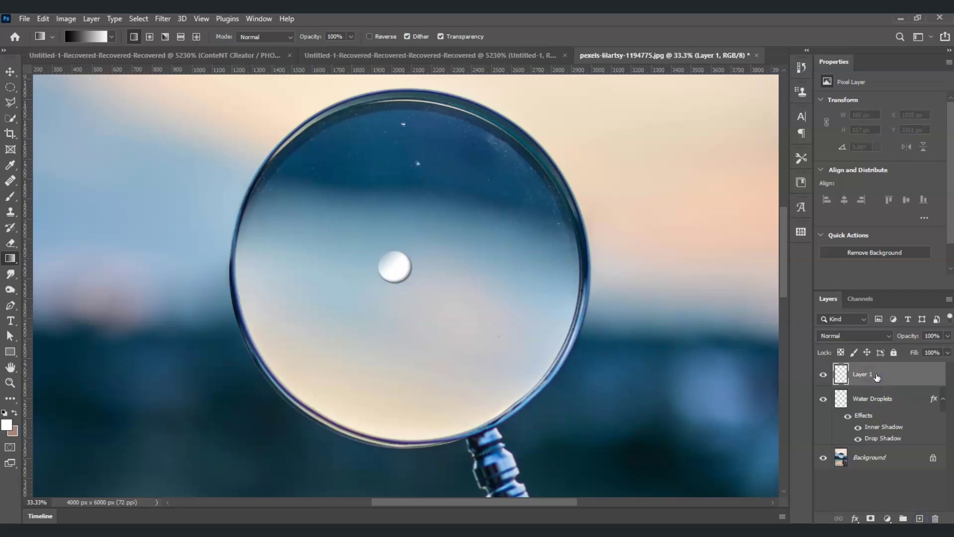
pyautogui.click(12, 199)
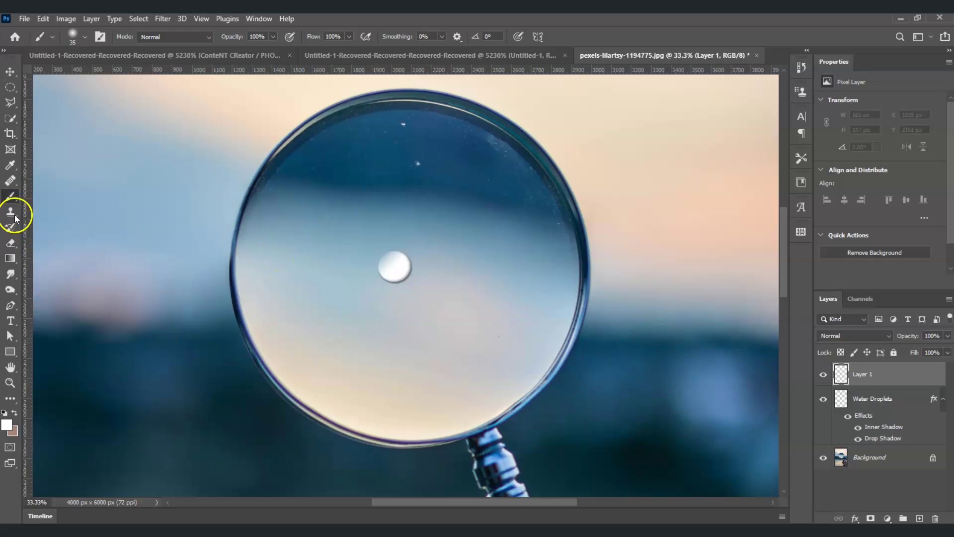
pyautogui.click(76, 37)
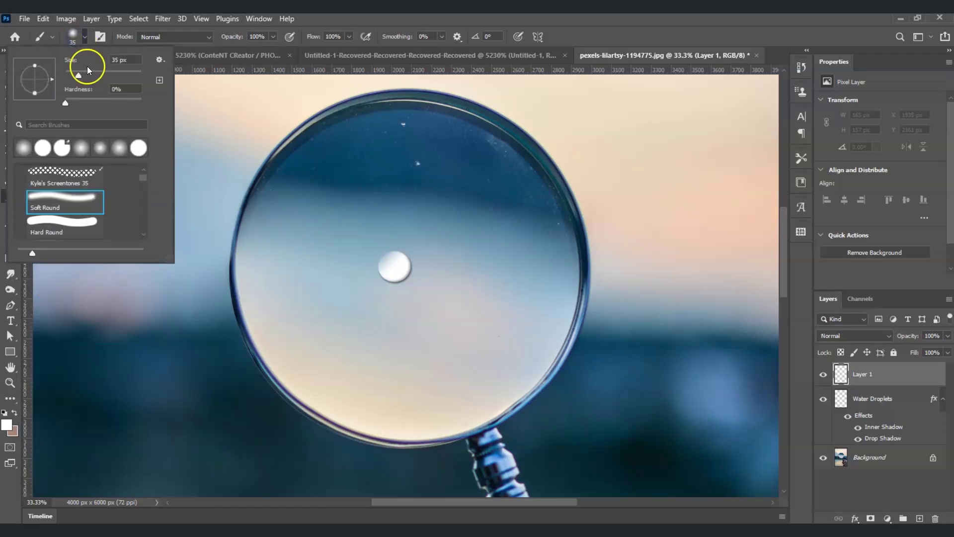
pyautogui.click(23, 147)
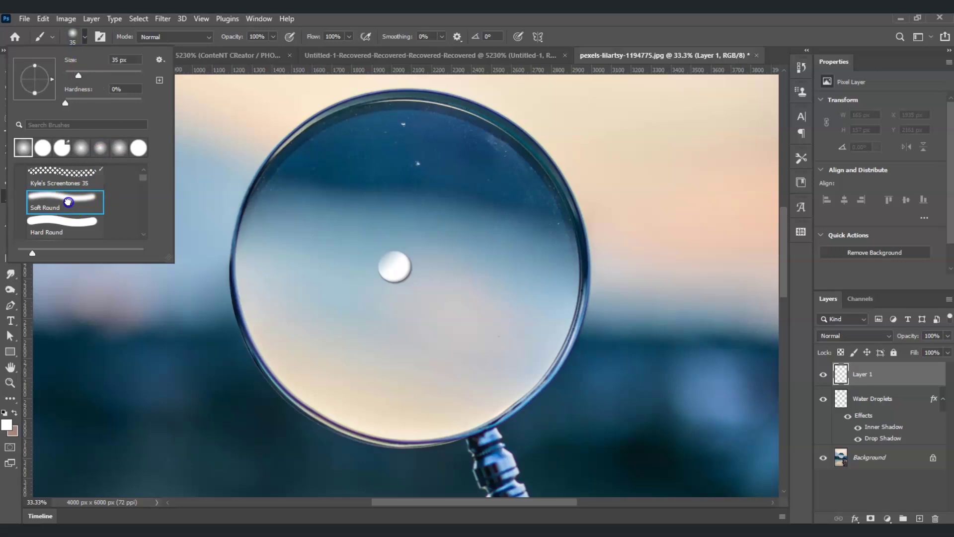
pyautogui.click(9, 428)
pyautogui.moveTo(649, 119); pyautogui.dragTo(636, 70)
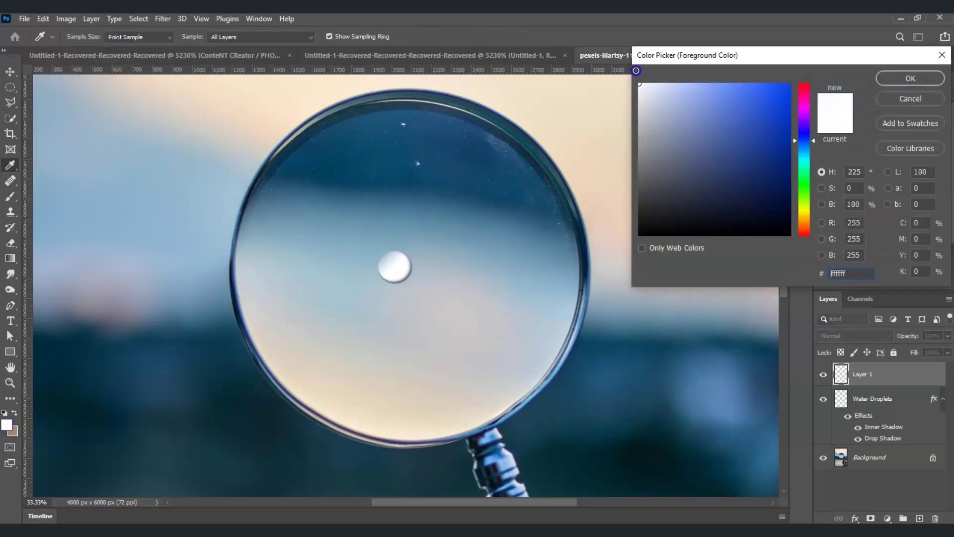
pyautogui.click(919, 78)
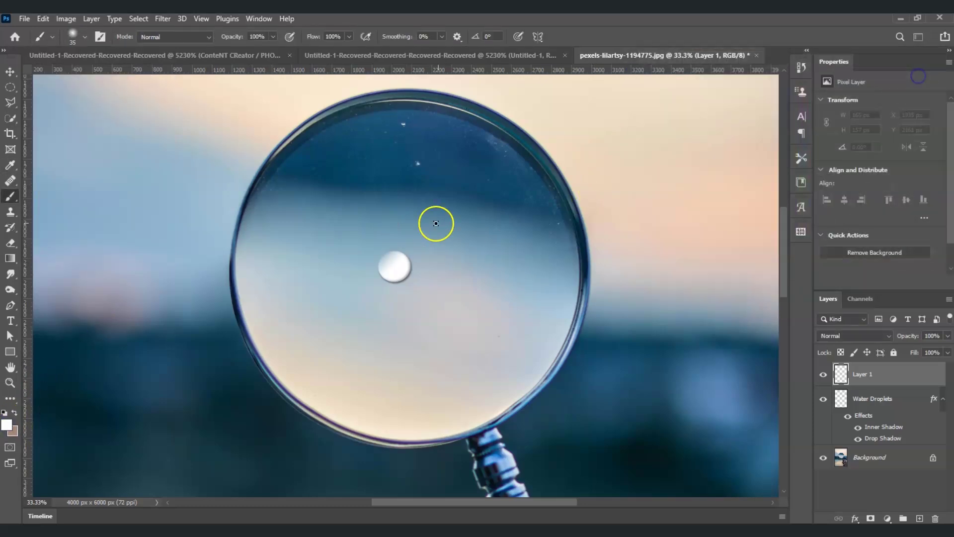
pyautogui.click(387, 260)
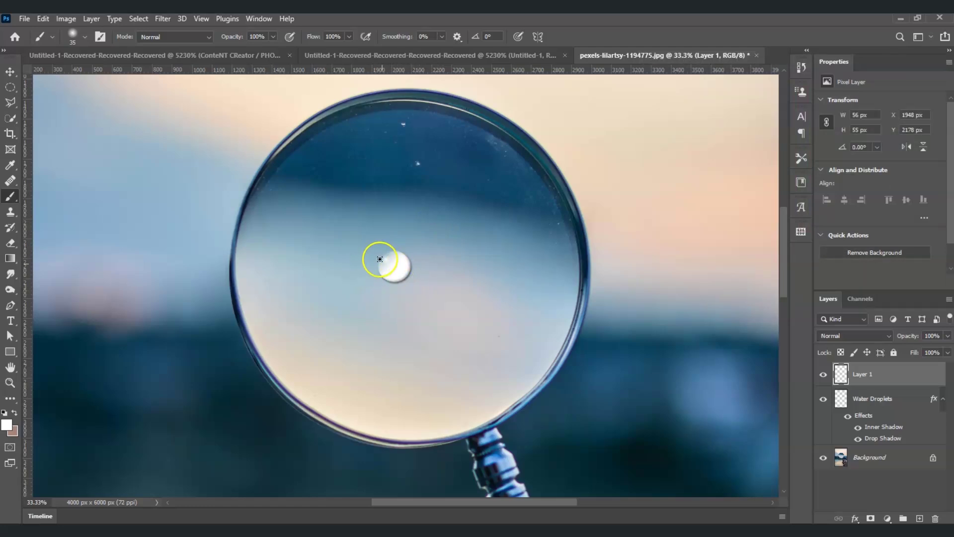
# Set the Water Droplets layer's blend mode to Soft Light.
pyautogui.hotkey('alt', '[')
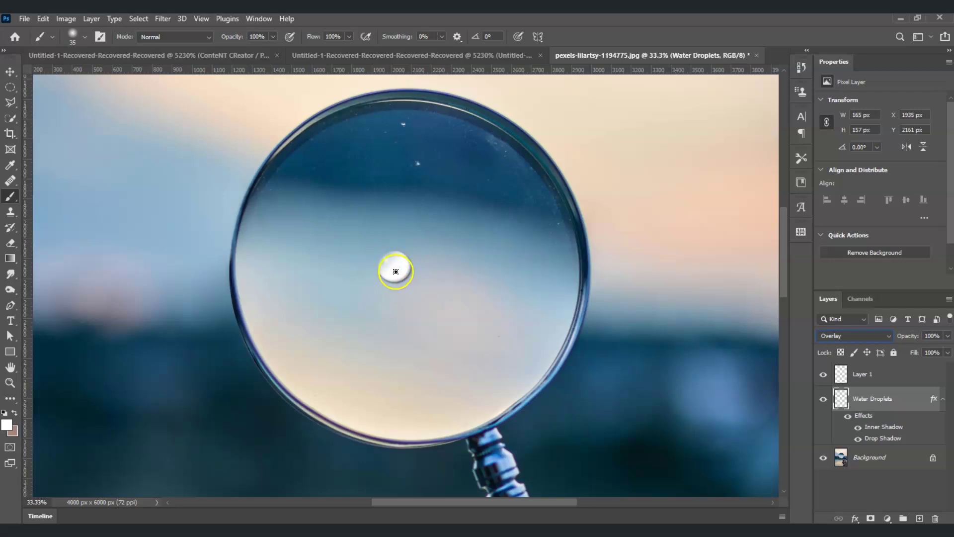
pyautogui.click(890, 335)
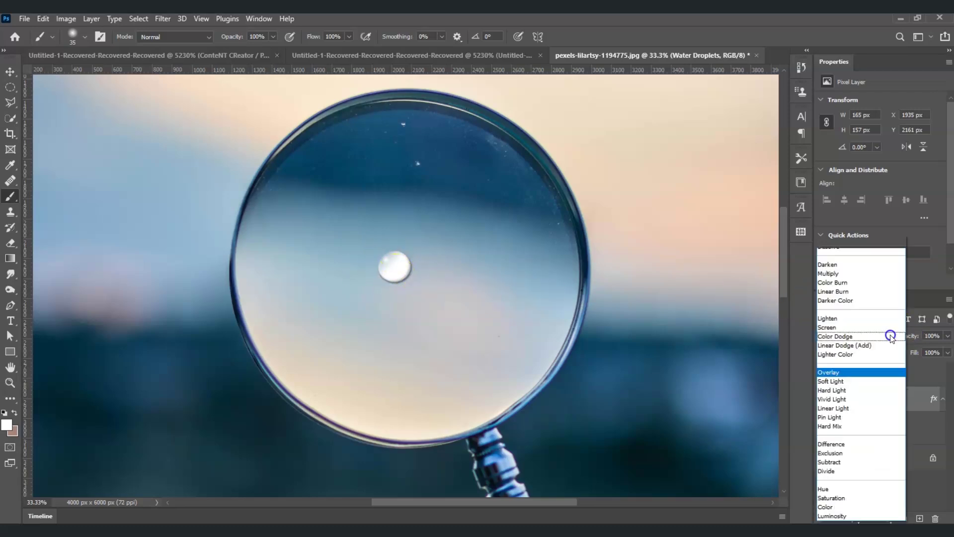
pyautogui.click(864, 382)
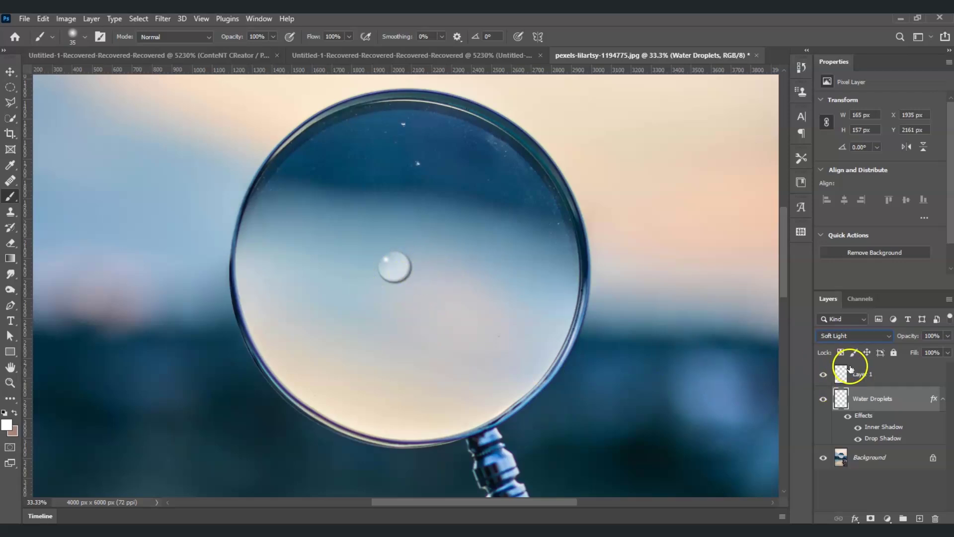
# Group the highlight layer with the Water Droplets layer, and check the group's contents.
pyautogui.click(875, 374)
pyautogui.click(893, 378)
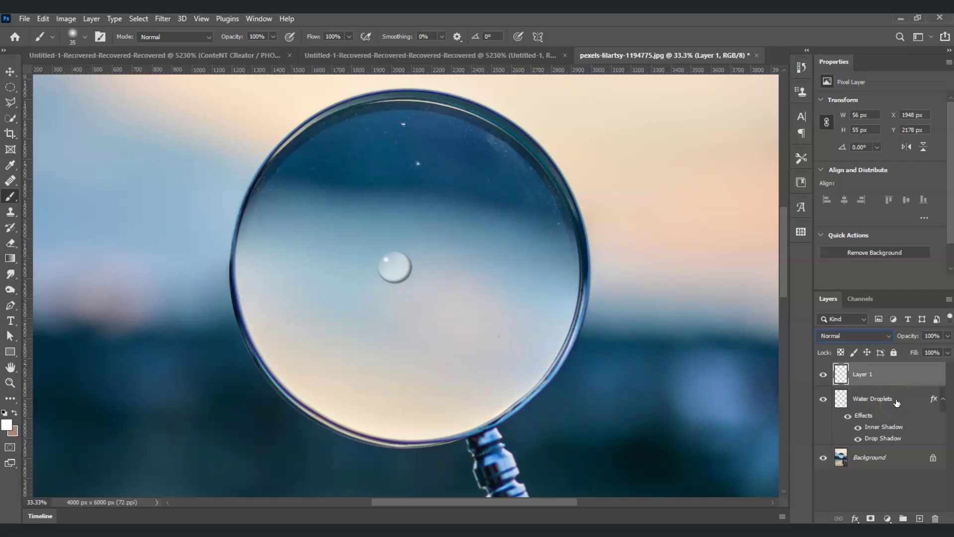
pyautogui.keyDown('shift'); pyautogui.click(898, 400); pyautogui.keyUp('shift')
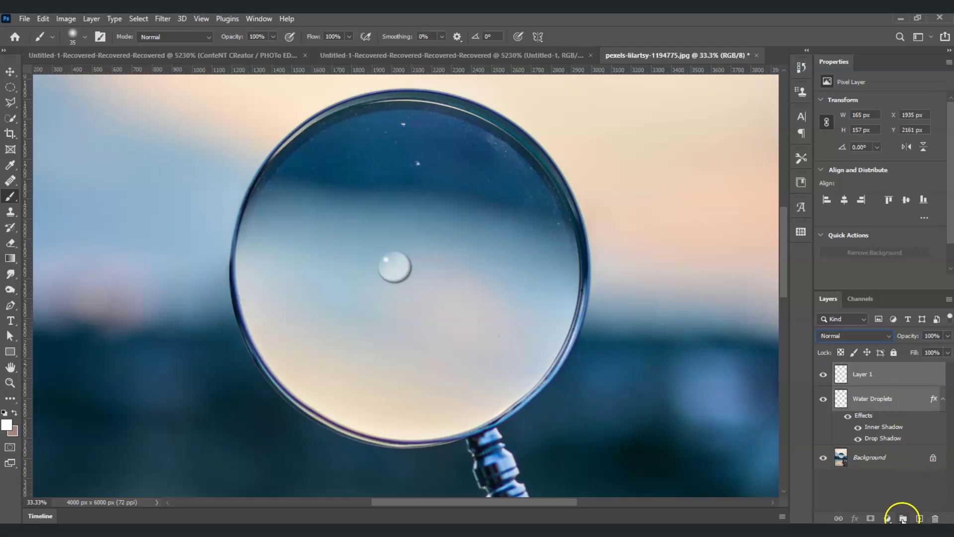
pyautogui.click(903, 520)
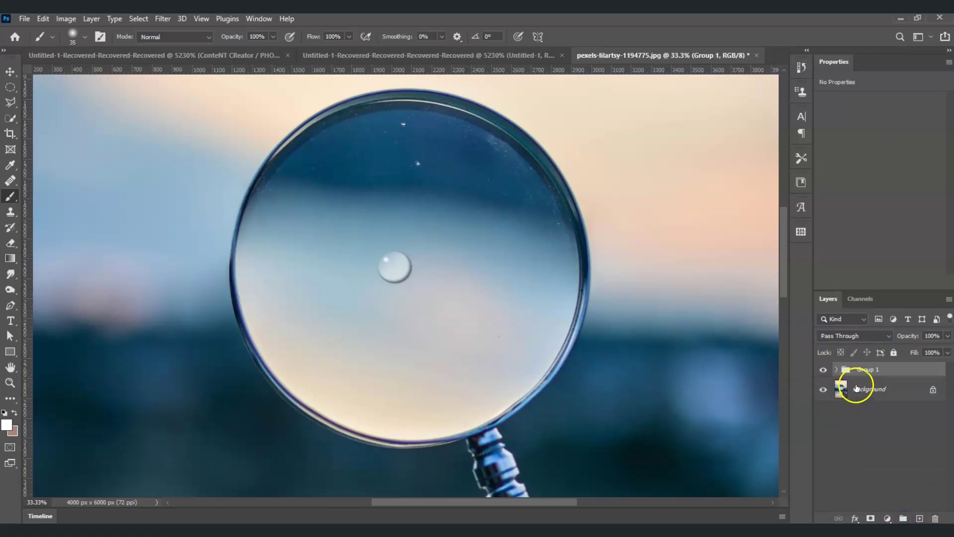
pyautogui.click(838, 370)
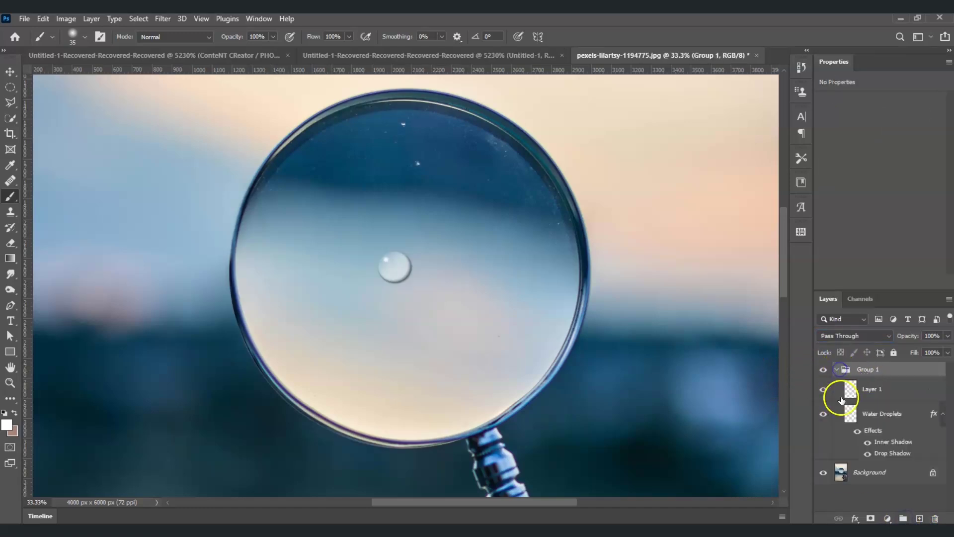
pyautogui.click(838, 369)
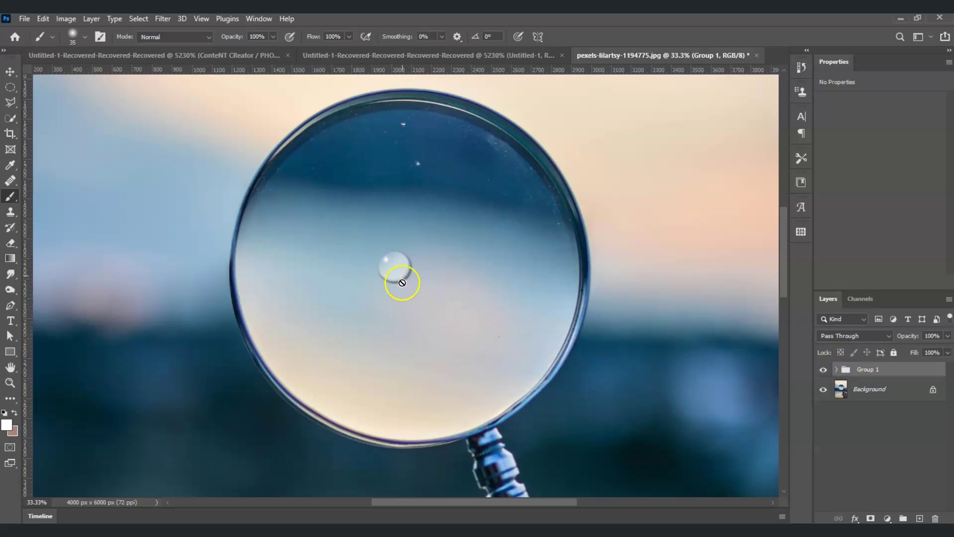
# Duplicate Group 1 and rename the copy Group2.
pyautogui.click(884, 372)
pyautogui.hotkey('ctrl', 'j')
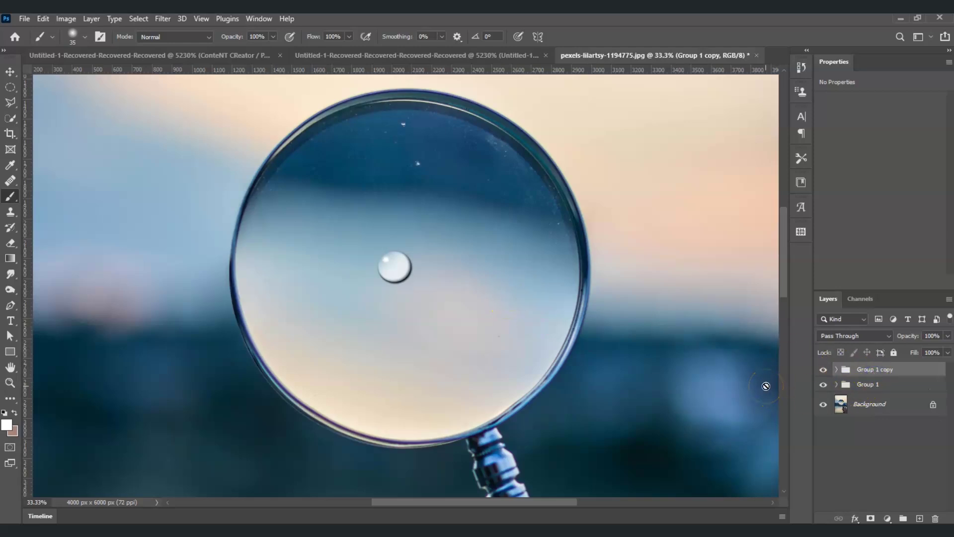
pyautogui.doubleClick(880, 370)
pyautogui.write('Group2')
pyautogui.click(890, 406)
pyautogui.click(891, 372)
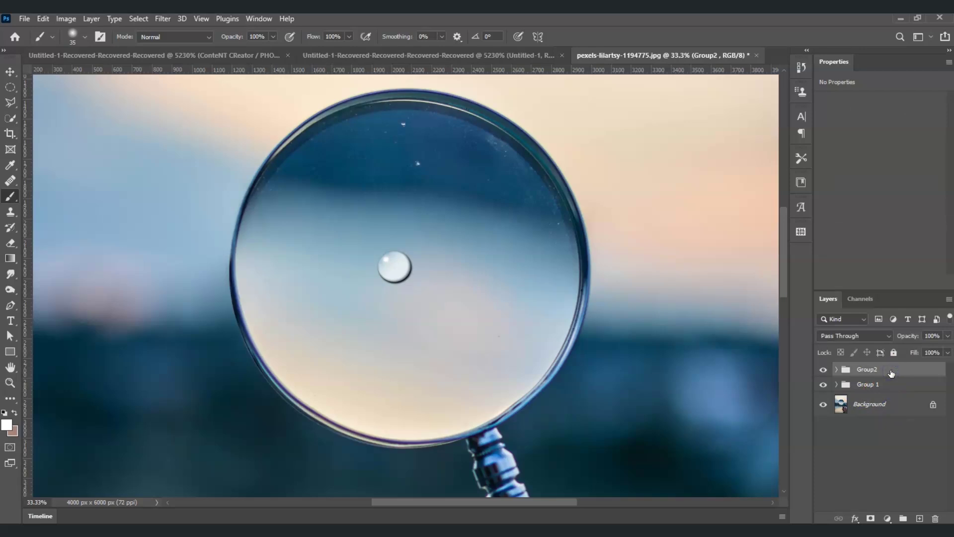
# Scale the Group2 droplet down to about 34% and place it just below and left of the large droplet.
pyautogui.hotkey('ctrl', 't')
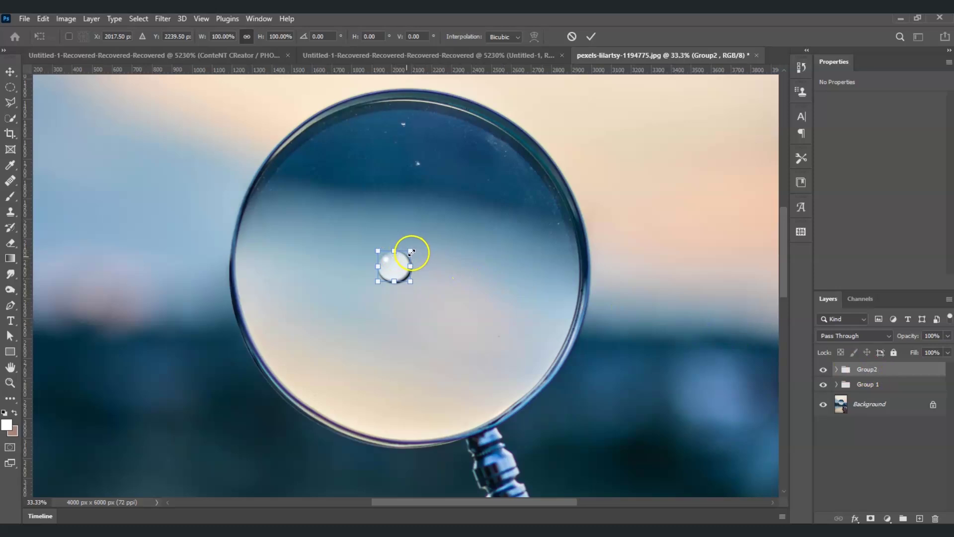
pyautogui.moveTo(403, 264); pyautogui.dragTo(366, 305)
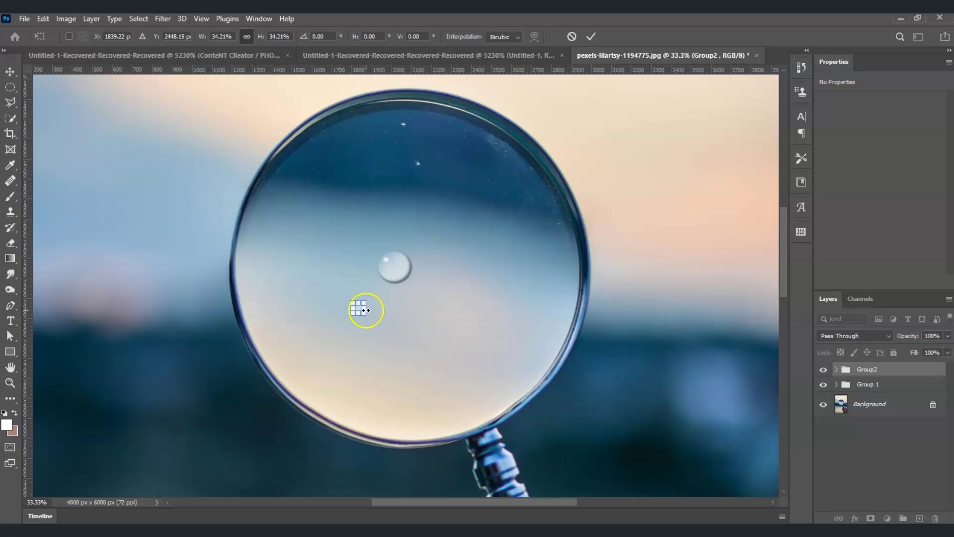
pyautogui.press('Return')
pyautogui.press('b')
pyautogui.press('v')
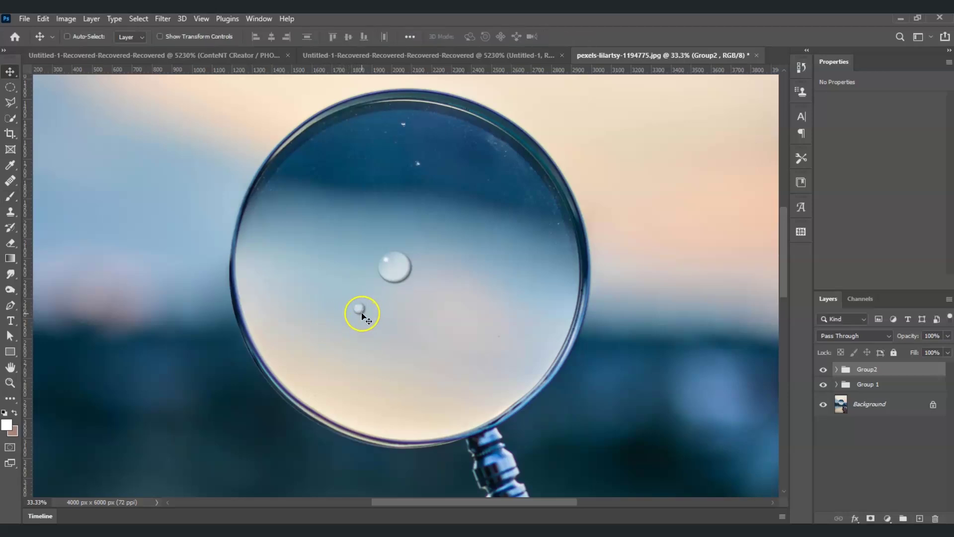
pyautogui.moveTo(368, 304); pyautogui.dragTo(375, 288)
pyautogui.click(393, 291)
pyautogui.click(648, 344)
# Duplicate Group2 and rename the copy Group3.
pyautogui.hotkey('ctrl', 'j')
pyautogui.doubleClick(888, 370)
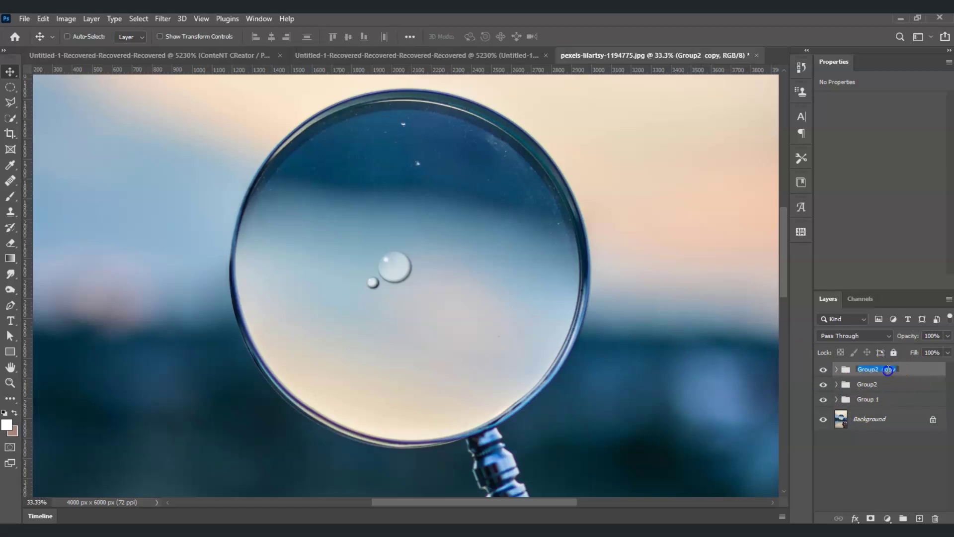
pyautogui.moveTo(877, 368); pyautogui.dragTo(920, 369)
pyautogui.write('Group3')
pyautogui.click(816, 451)
pyautogui.click(890, 373)
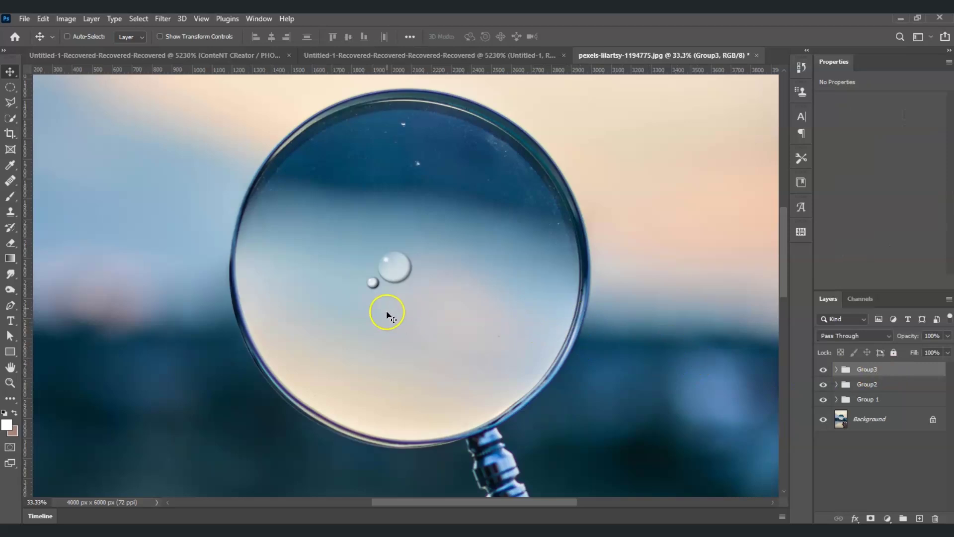
# Move the Group3 droplet to the right side of the large droplet and scale it to about 122%.
pyautogui.moveTo(377, 286); pyautogui.dragTo(425, 276)
pyautogui.press('ctrl')
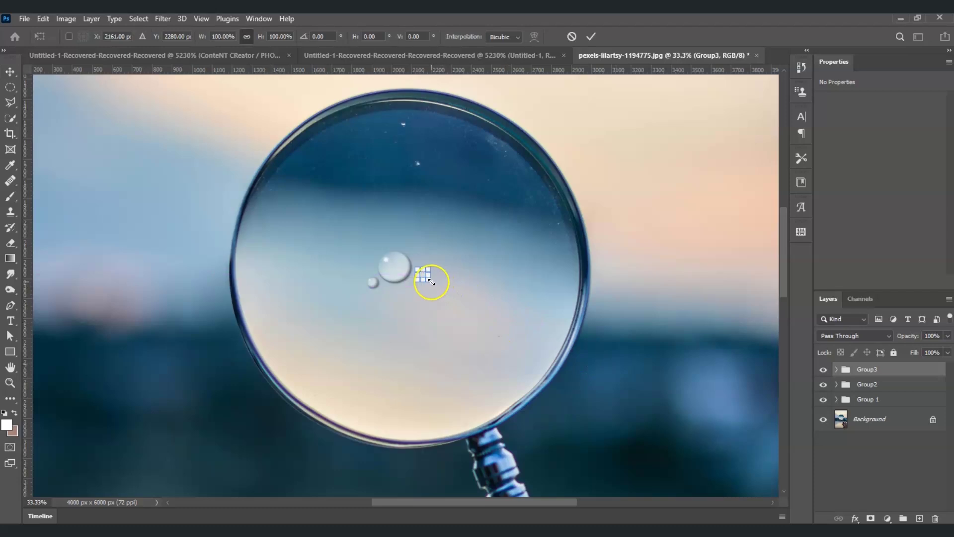
pyautogui.moveTo(432, 281); pyautogui.dragTo(434, 283)
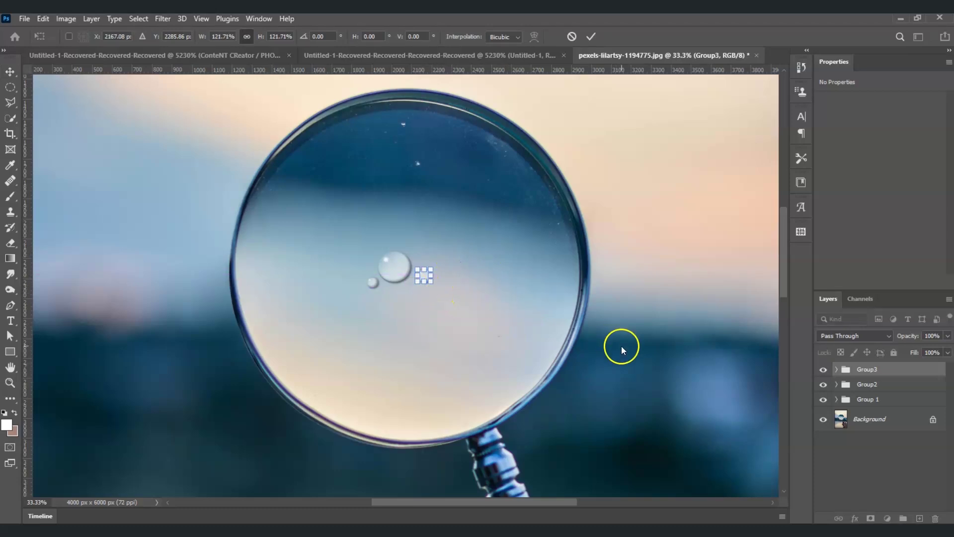
pyautogui.press('Return')
pyautogui.moveTo(420, 269); pyautogui.dragTo(424, 273)
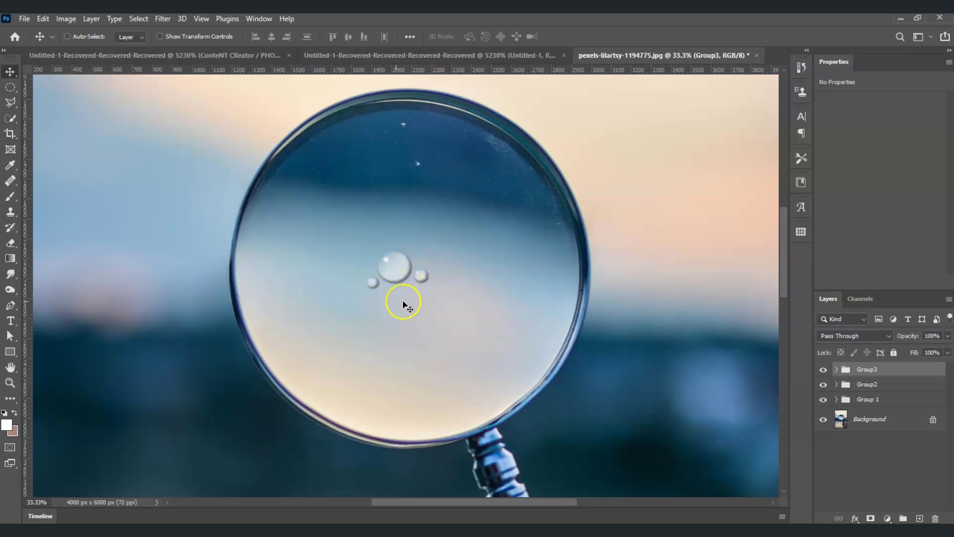
# Make twelve copies of the Group3 droplet, varying their sizes and scattering them around the large droplet.
pyautogui.click(867, 369)
pyautogui.moveTo(421, 276); pyautogui.dragTo(409, 290)
pyautogui.hotkey('ctrl', 't')
pyautogui.moveTo(402, 284); pyautogui.dragTo(417, 263)
pyautogui.press('Return')
pyautogui.hotkey('ctrl', 't')
pyautogui.press('Return')
pyautogui.hotkey('ctrl', 't')
pyautogui.press('Return')
pyautogui.moveTo(420, 264); pyautogui.dragTo(422, 292)
pyautogui.moveTo(422, 292); pyautogui.dragTo(376, 268)
pyautogui.hotkey('ctrl', 't')
pyautogui.moveTo(379, 272); pyautogui.dragTo(375, 252)
pyautogui.press('Return')
pyautogui.hotkey('ctrl', 't')
pyautogui.press('Return')
pyautogui.hotkey('ctrl', 't')
pyautogui.moveTo(381, 242); pyautogui.dragTo(375, 254)
pyautogui.press('Return')
pyautogui.moveTo(374, 254); pyautogui.dragTo(398, 244)
pyautogui.hotkey('ctrl', 't')
pyautogui.moveTo(400, 237); pyautogui.dragTo(364, 300)
pyautogui.press('Return')
pyautogui.hotkey('ctrl', 't')
pyautogui.moveTo(368, 294); pyautogui.dragTo(381, 231)
pyautogui.press('Return')
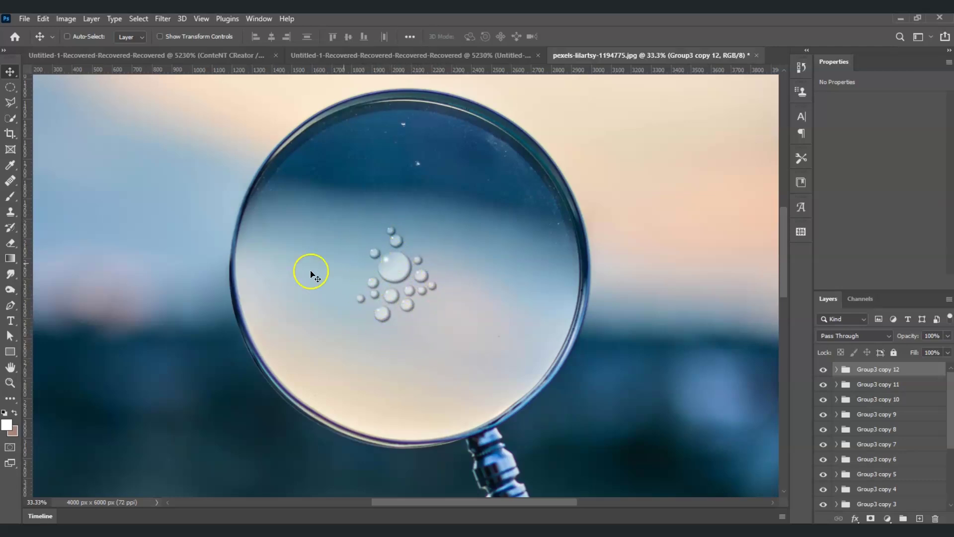
# Fit the whole photo in view, add a copy of the Background layer above all groups, and hide it for a before-and-after comparison.
pyautogui.click(10, 382)
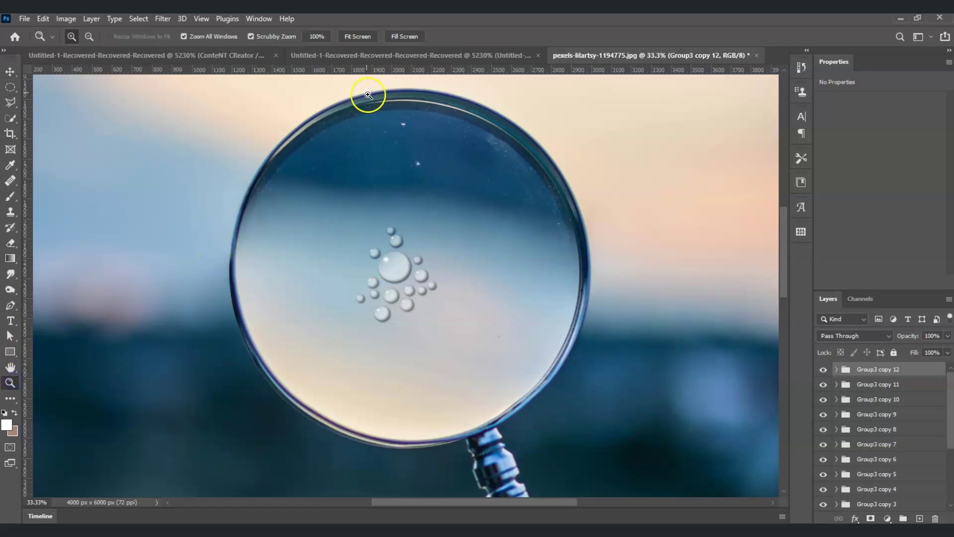
pyautogui.click(358, 36)
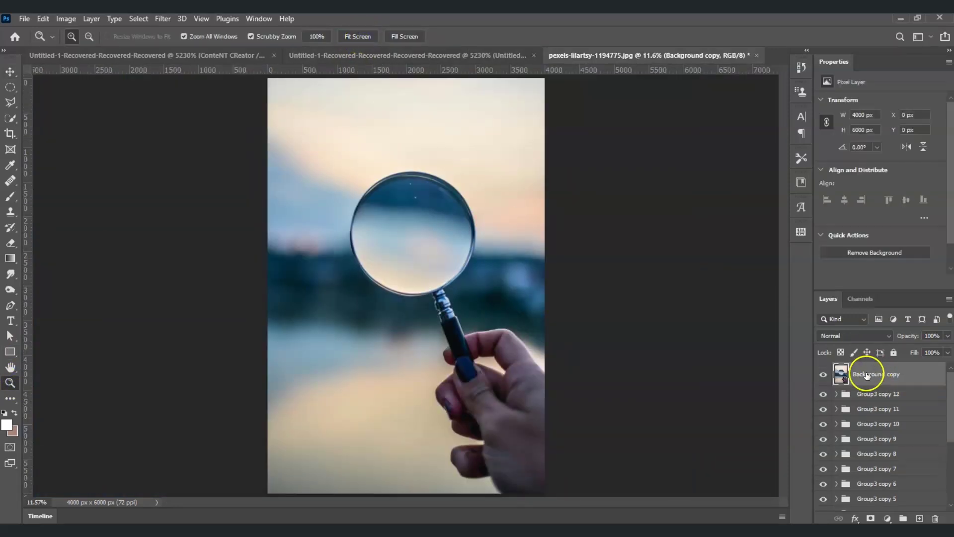
pyautogui.click(824, 375)
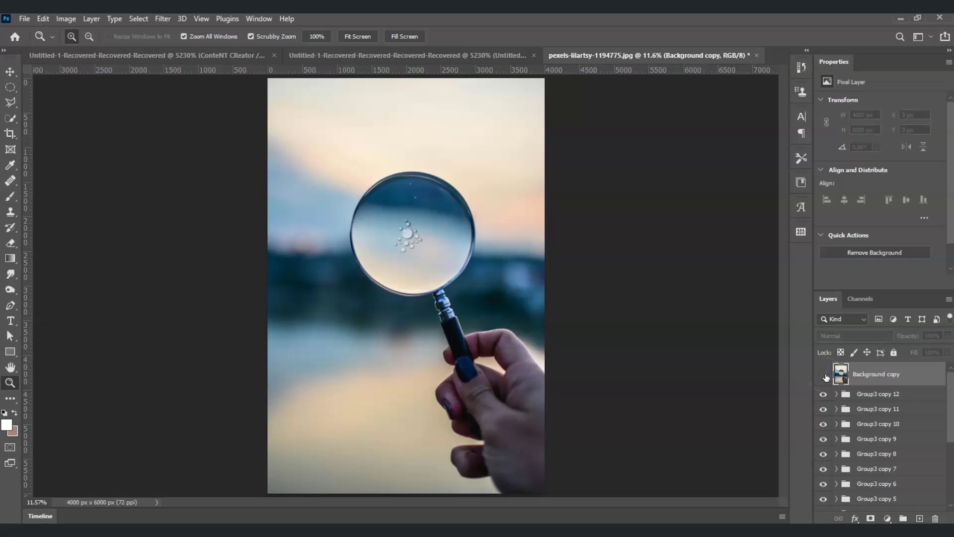